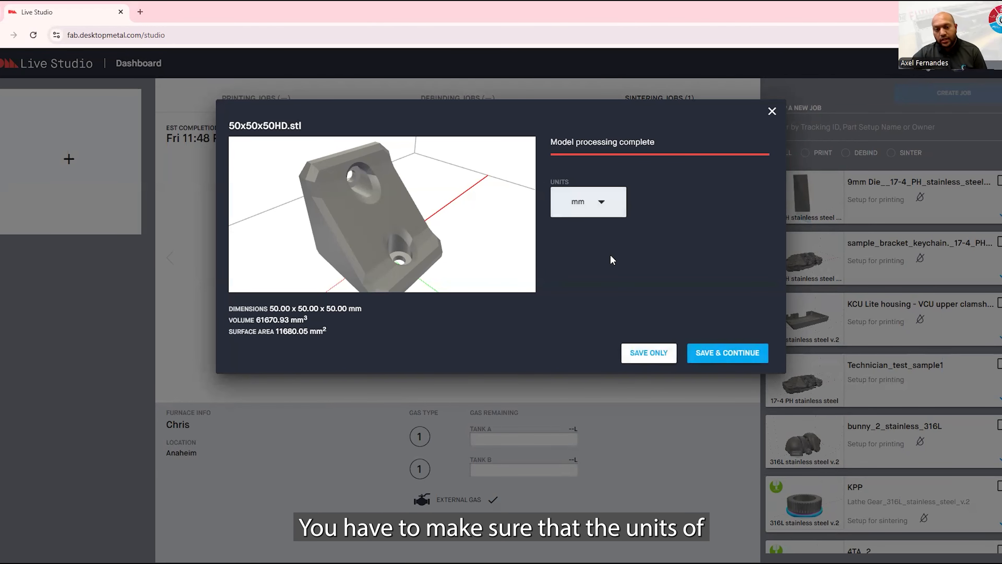
# Set the 50x50x50HD.stl model's units to mm, save it and continue to the part setup
pyautogui.click(604, 210)
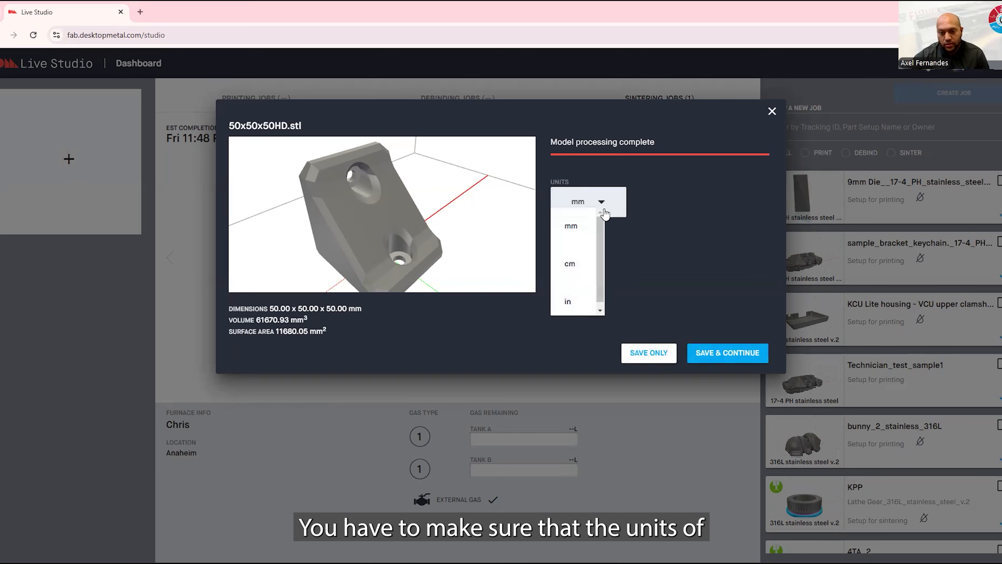
pyautogui.click(574, 228)
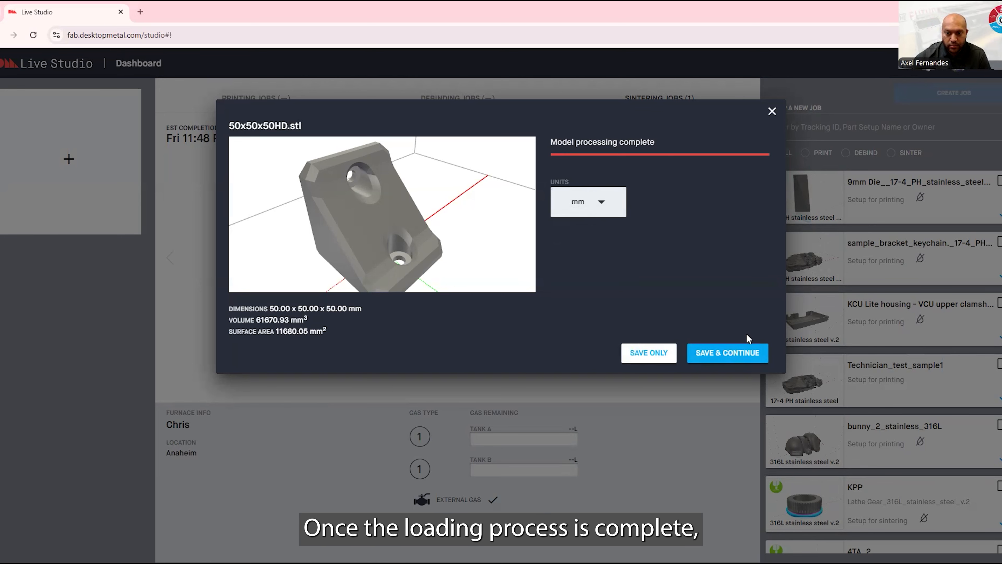
pyautogui.click(744, 354)
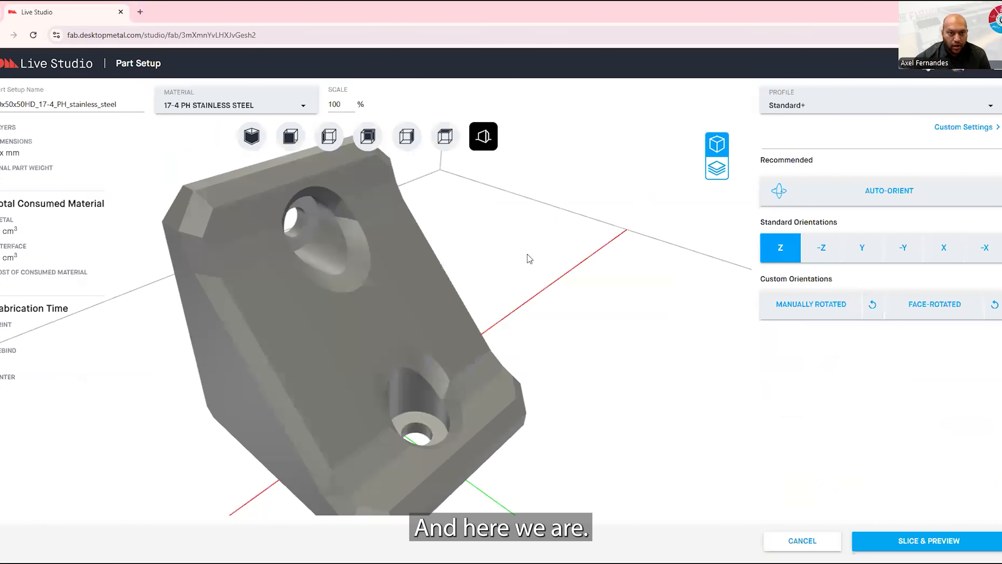
# Inspect the bracket in the build volume and set its material to 316L stainless steel v.2
pyautogui.moveTo(464, 307); pyautogui.dragTo(527, 292)
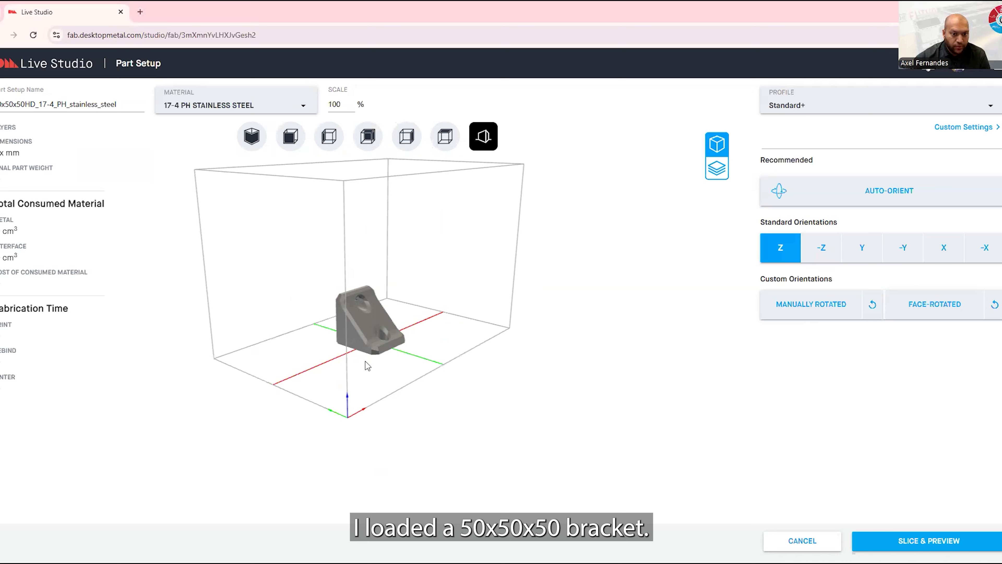
pyautogui.moveTo(414, 297); pyautogui.dragTo(331, 327)
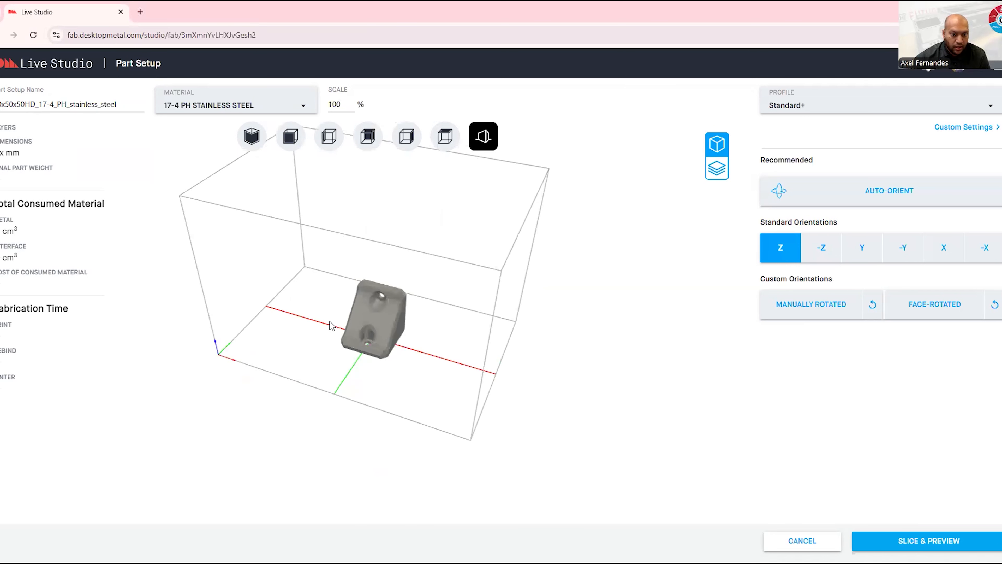
pyautogui.scroll(5, 375, 326)
pyautogui.scroll(-5, 376, 322)
pyautogui.moveTo(395, 275); pyautogui.dragTo(429, 262)
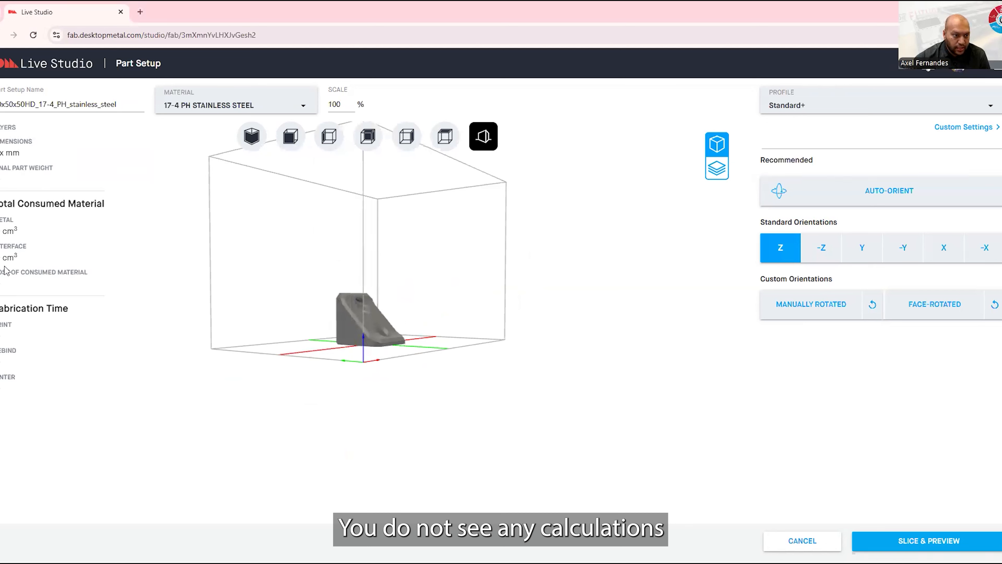
pyautogui.click(232, 108)
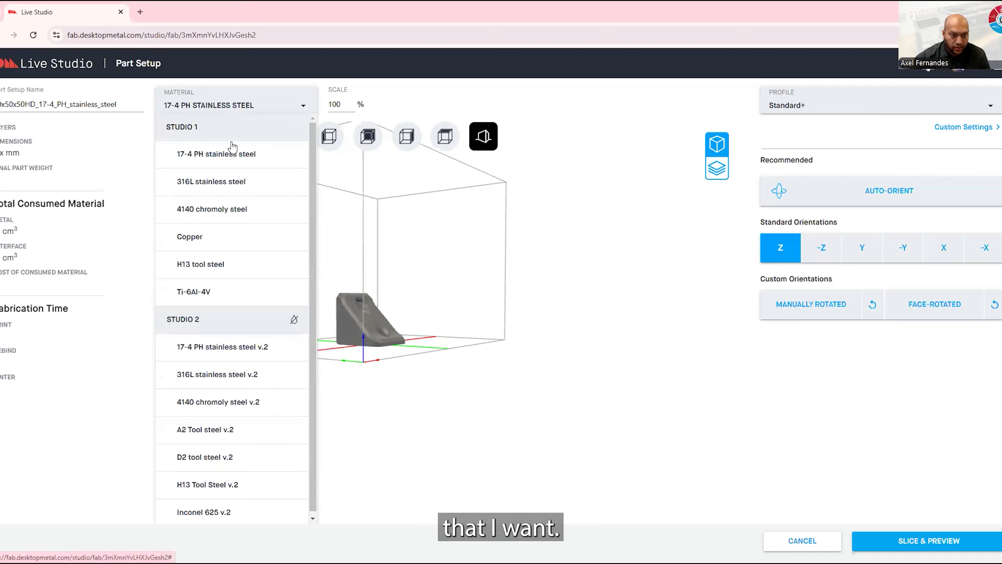
pyautogui.click(221, 376)
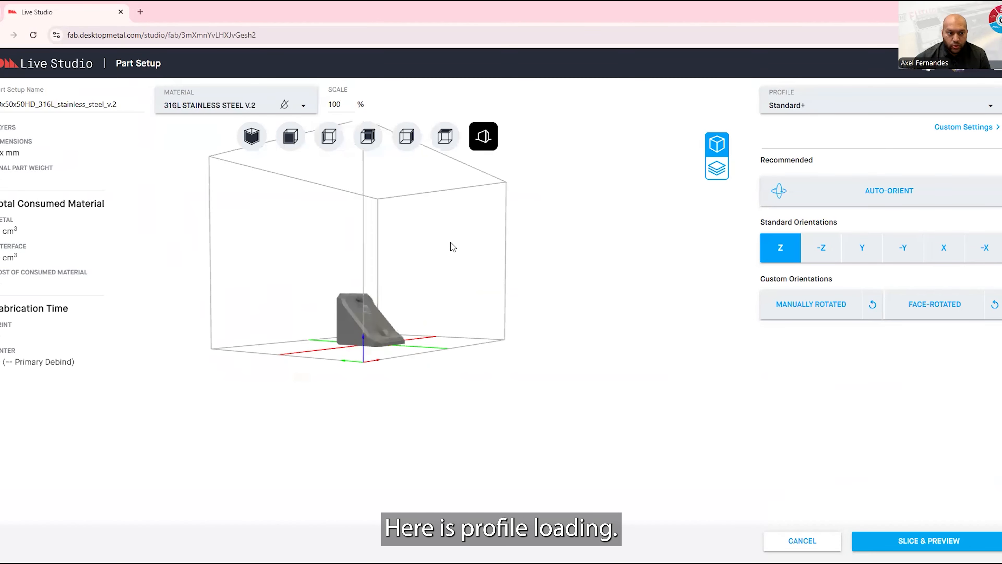
# Slice the bracket with its Z orientation and inspect the first raft layer in the sliced preview
pyautogui.moveTo(450, 246); pyautogui.dragTo(440, 295)
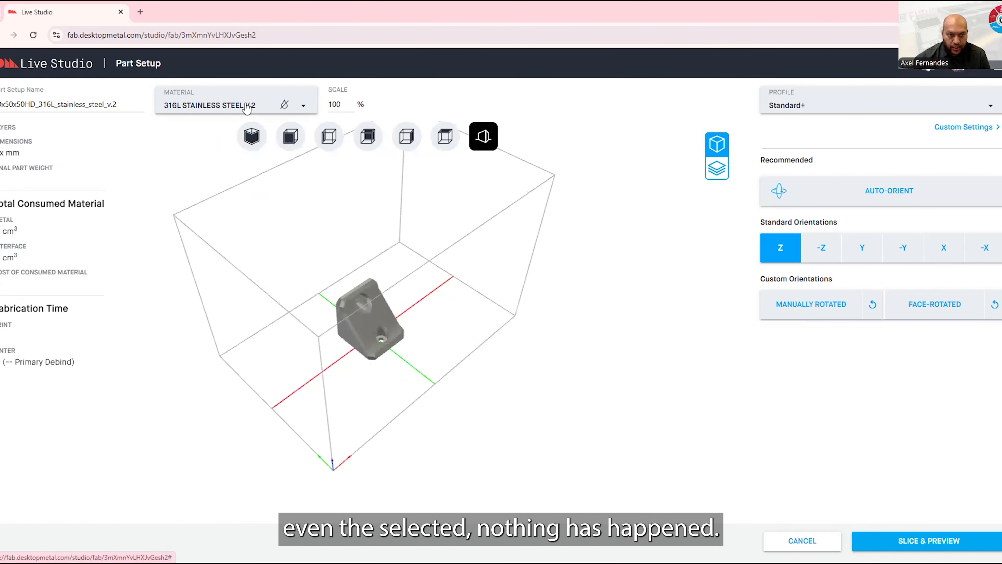
pyautogui.click(718, 171)
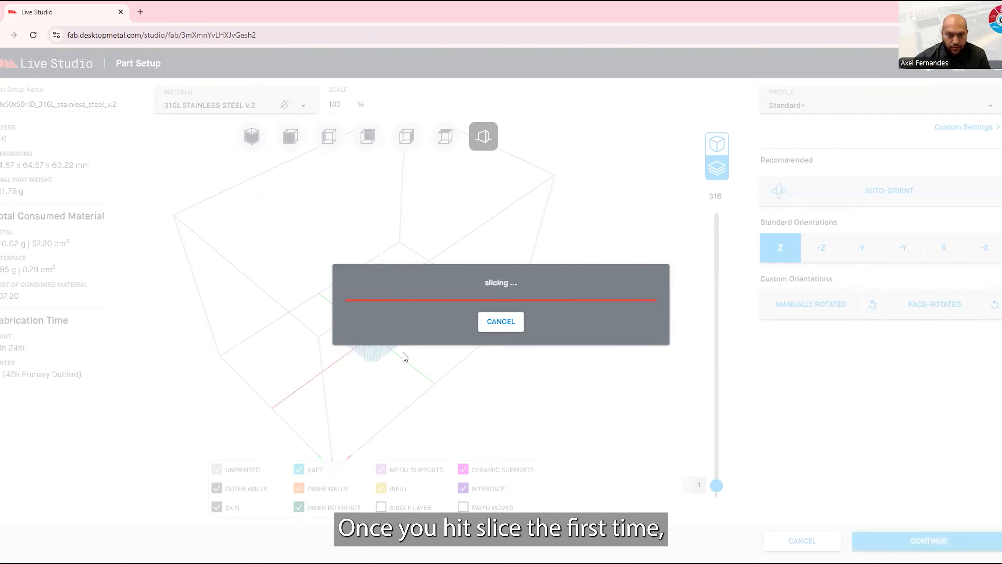
pyautogui.moveTo(470, 391); pyautogui.dragTo(495, 360)
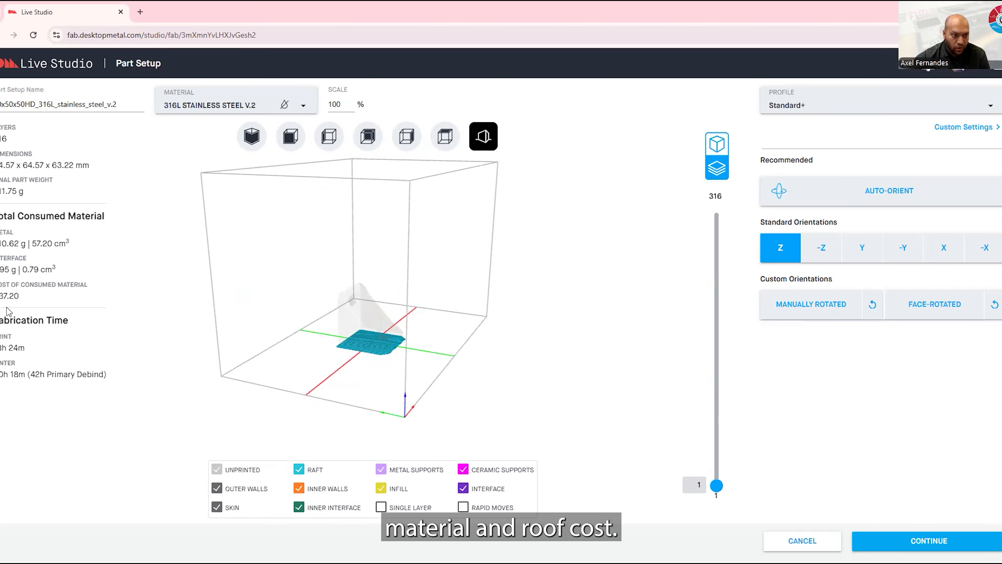
pyautogui.moveTo(716, 486); pyautogui.dragTo(689, 509)
pyautogui.moveTo(406, 326); pyautogui.dragTo(320, 321)
pyautogui.scroll(5, 365, 350)
pyautogui.scroll(2, 364, 347)
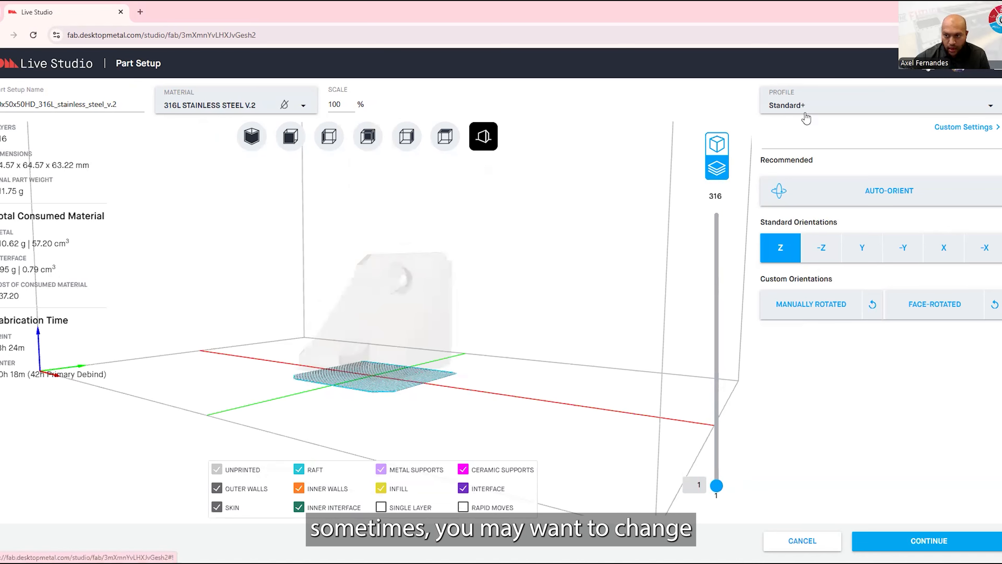
# Open the custom settings and review the available profiles and the metal parameters, keeping the Standard+ profile
pyautogui.click(955, 127)
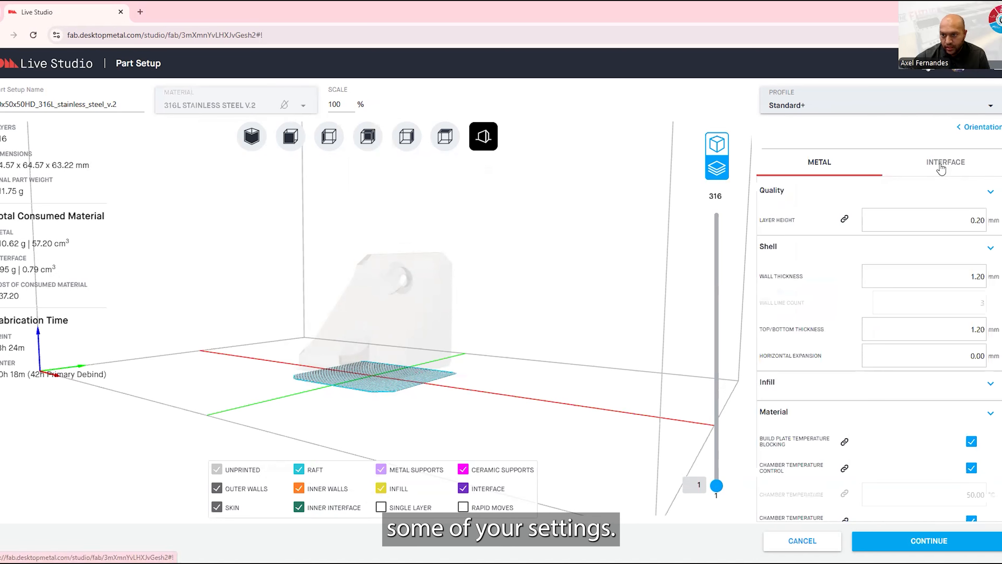
pyautogui.click(829, 104)
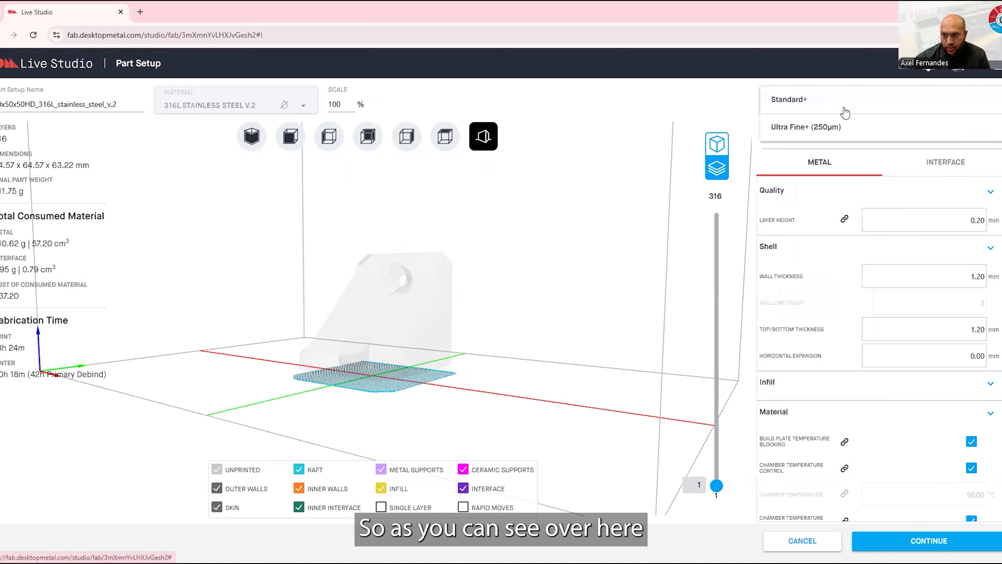
pyautogui.click(785, 152)
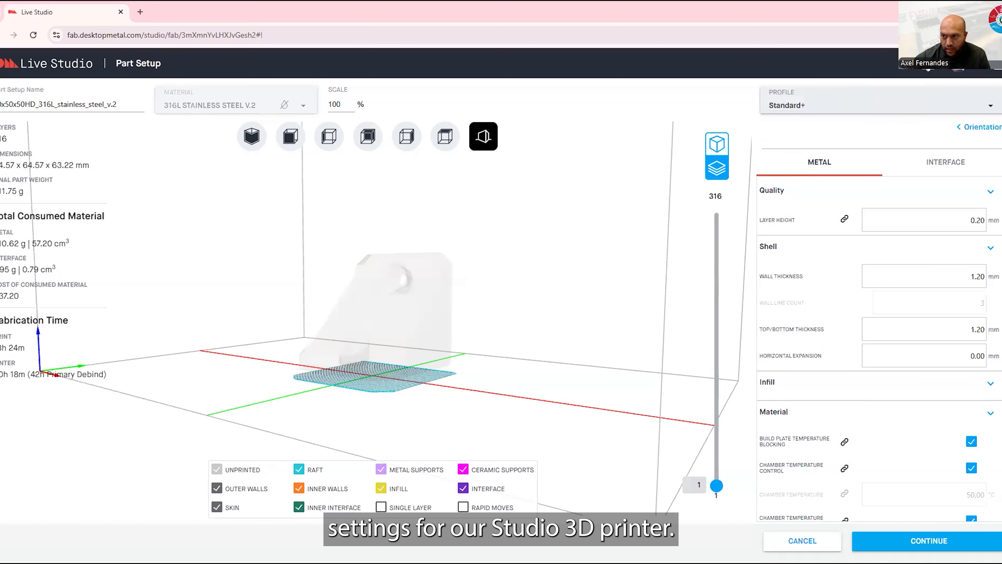
pyautogui.click(972, 130)
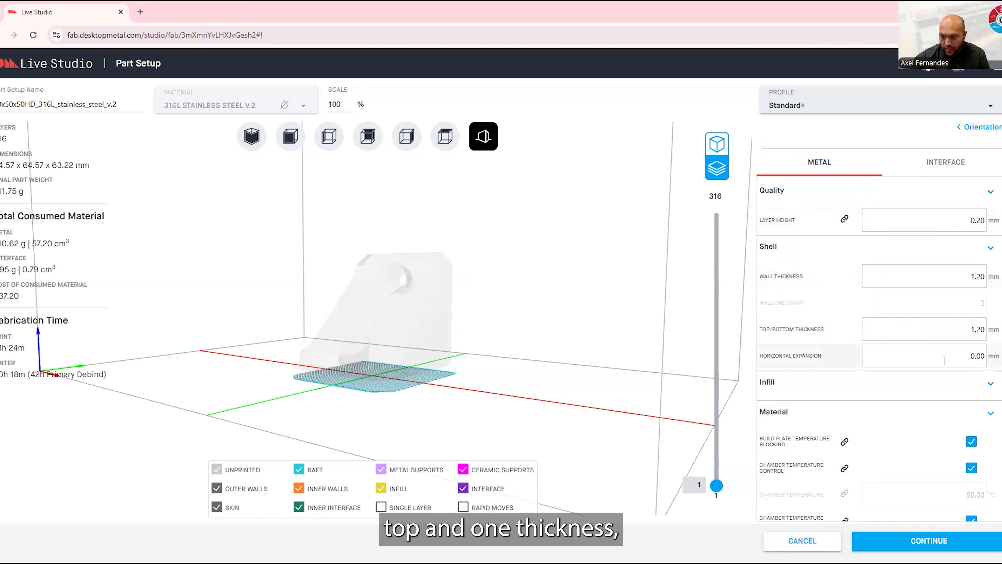
pyautogui.scroll(-4, 944, 360)
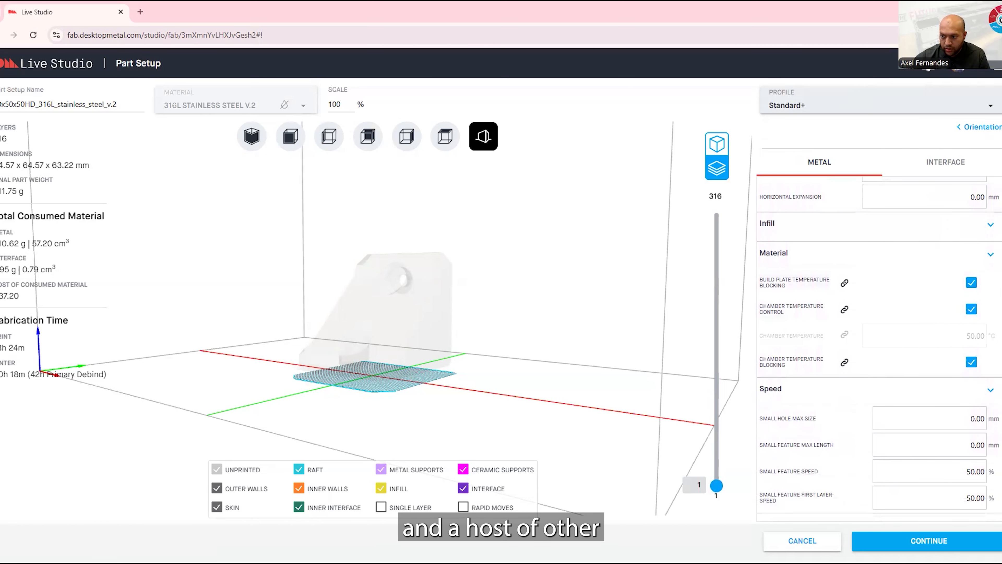
pyautogui.scroll(-8, 879, 349)
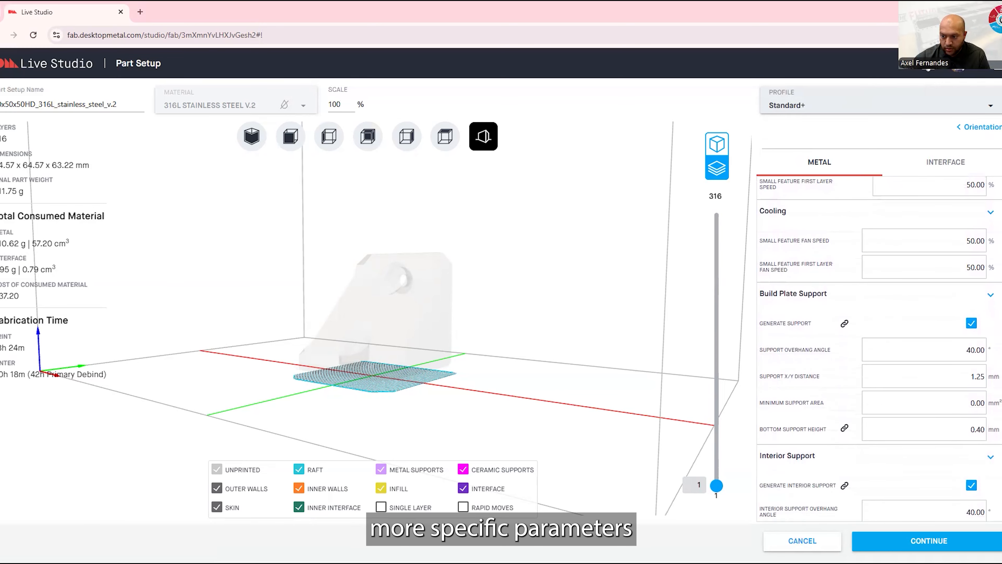
pyautogui.scroll(-8, 880, 350)
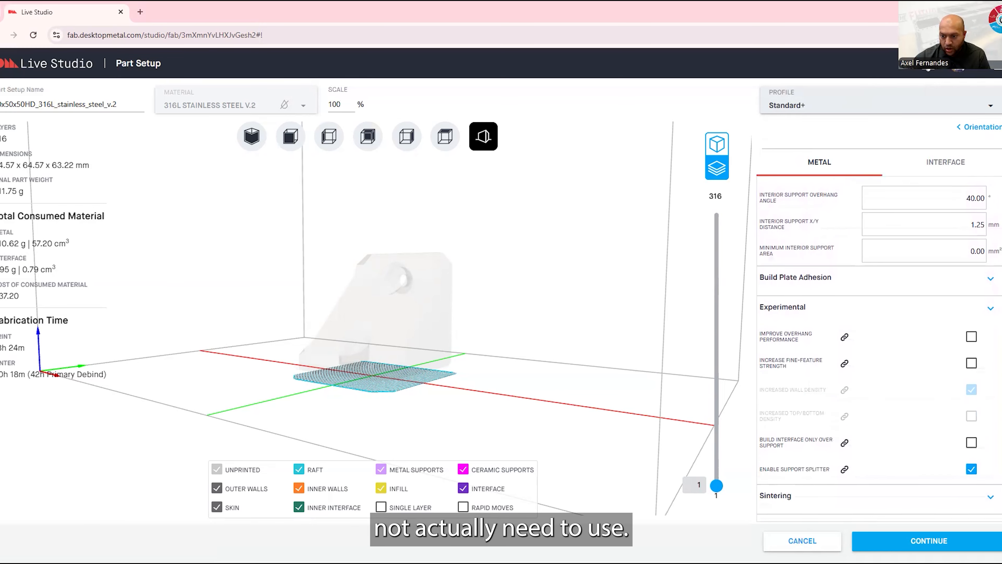
pyautogui.scroll(20, 879, 350)
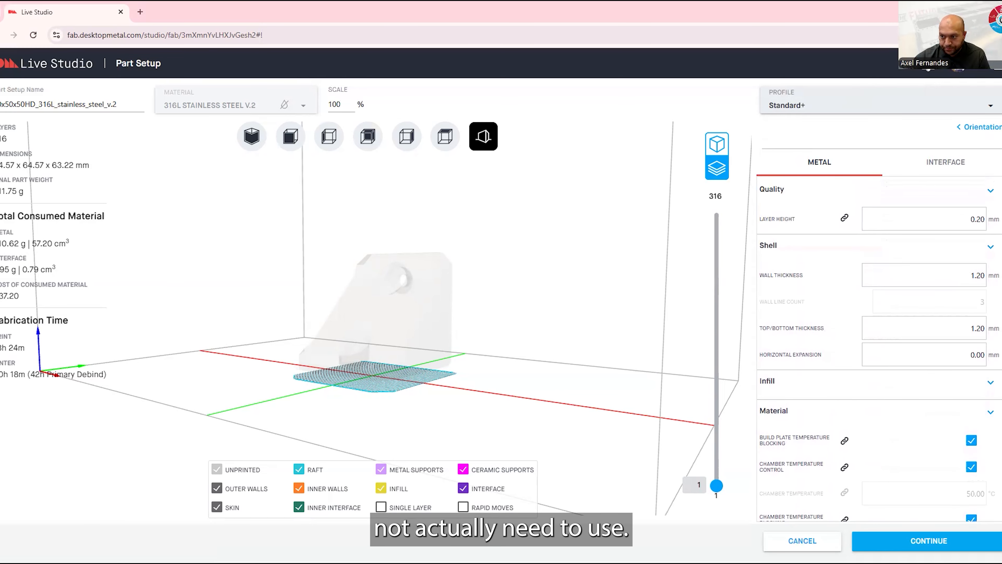
# Review the interface layer parameters and return to the metal parameters
pyautogui.click(948, 163)
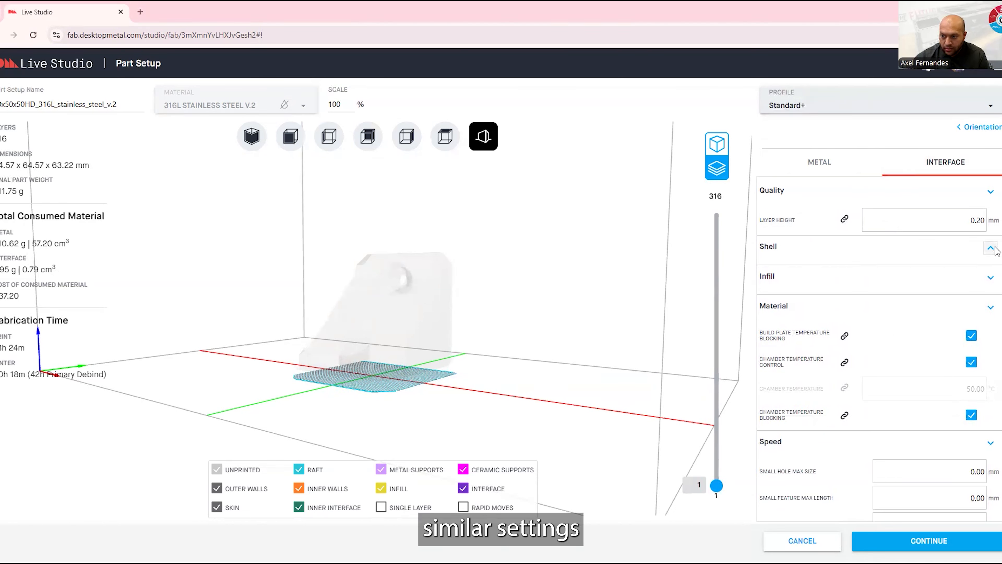
pyautogui.scroll(-6, 968, 293)
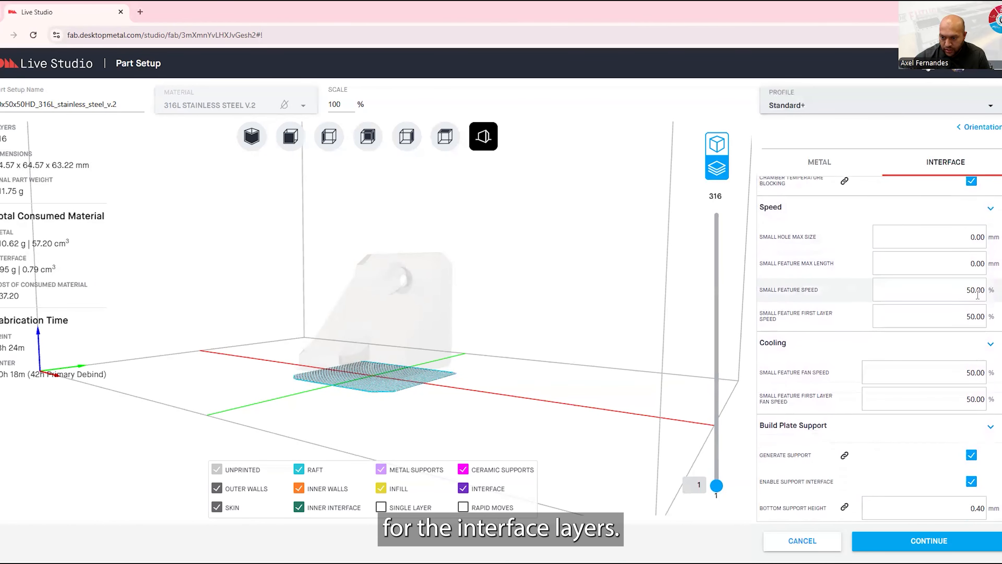
pyautogui.scroll(5, 879, 350)
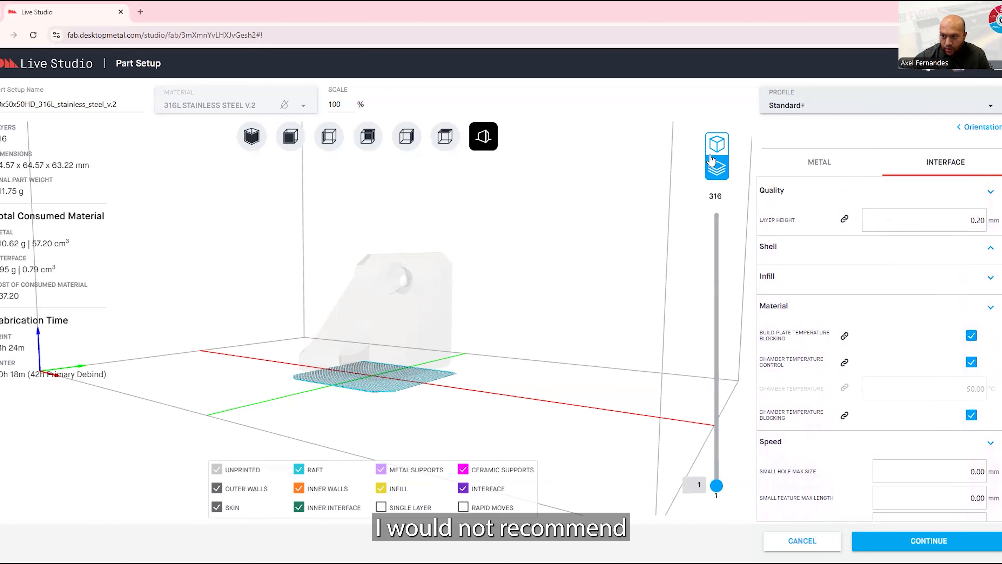
pyautogui.click(818, 163)
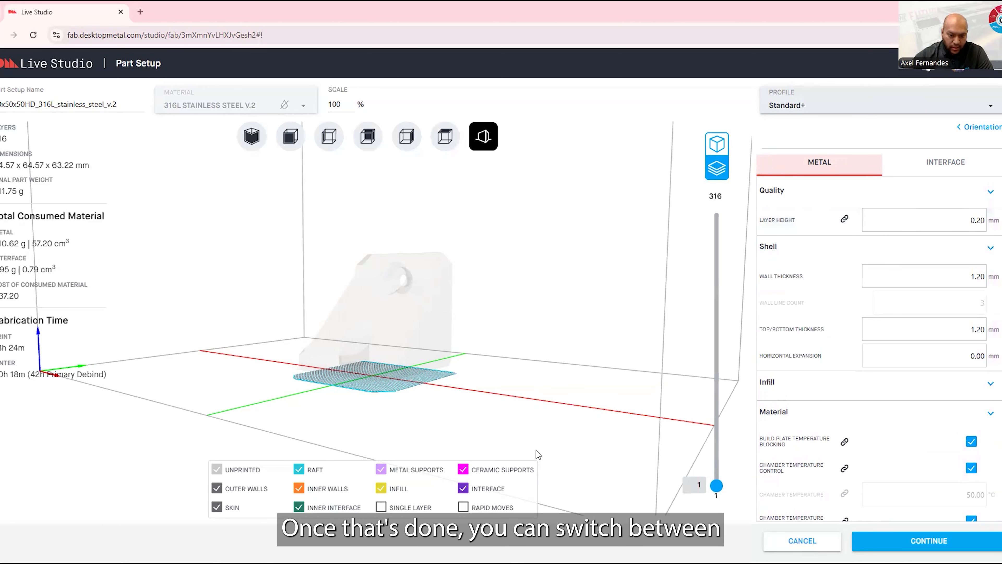
# Toggle the single layer and unprinted display options of the sliced preview and restore both
pyautogui.click(422, 506)
pyautogui.moveTo(716, 486)
pyautogui.mouseDown()
pyautogui.moveTo(717, 264)
pyautogui.moveTo(716, 488)
pyautogui.mouseUp()
pyautogui.click(381, 507)
pyautogui.moveTo(412, 381); pyautogui.dragTo(323, 342)
pyautogui.click(236, 471)
pyautogui.moveTo(717, 486)
pyautogui.mouseDown()
pyautogui.moveTo(716, 358)
pyautogui.moveTo(717, 486)
pyautogui.mouseUp()
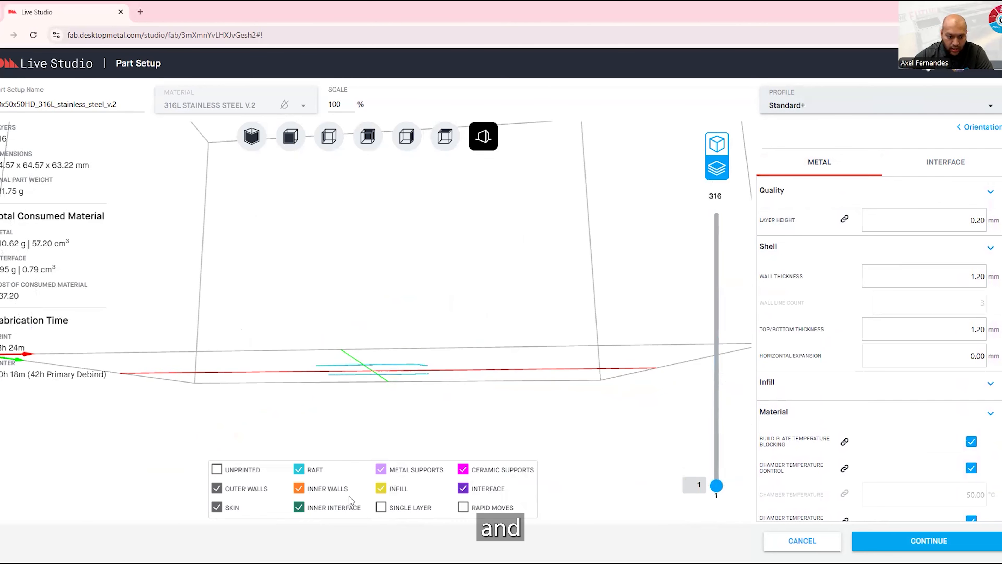
pyautogui.click(216, 470)
pyautogui.moveTo(316, 334); pyautogui.dragTo(343, 373)
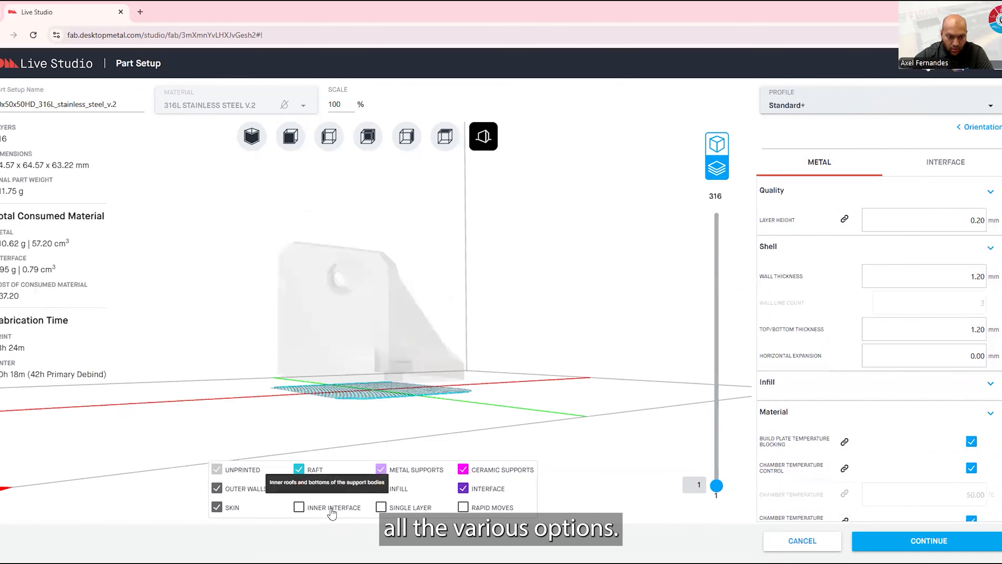
# Toggle the inner interface and skin display options in the preview and restore them
pyautogui.click(217, 508)
pyautogui.moveTo(717, 486); pyautogui.dragTo(752, 507)
pyautogui.click(219, 506)
# Preview the slices up to layer 45, hide the infill to inspect the walls, and show the infill again
pyautogui.scroll(3, 362, 361)
pyautogui.moveTo(362, 365); pyautogui.dragTo(409, 373)
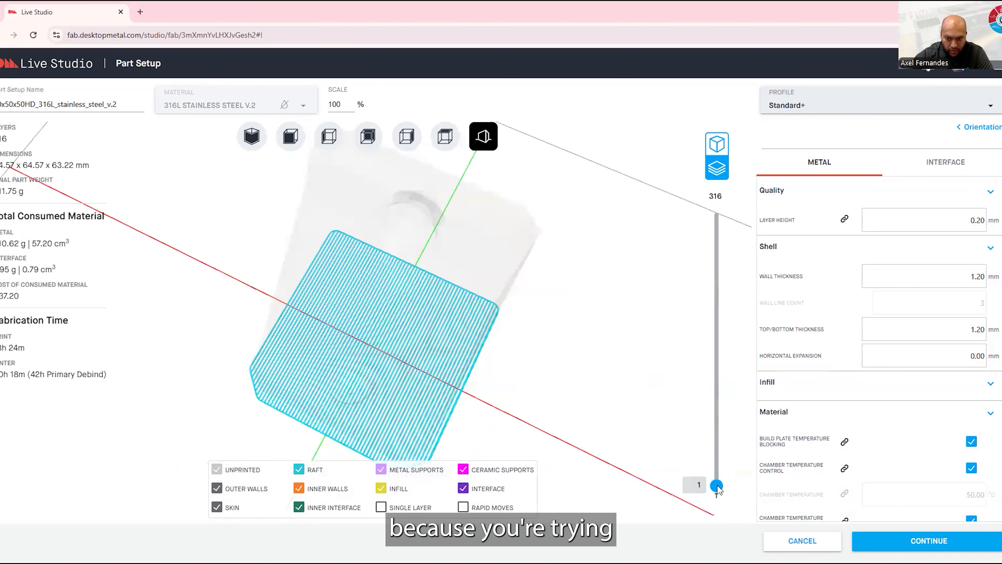
pyautogui.scroll(3, 717, 489)
pyautogui.moveTo(722, 468)
pyautogui.mouseDown()
pyautogui.moveTo(760, 318)
pyautogui.moveTo(756, 214)
pyautogui.moveTo(717, 249)
pyautogui.moveTo(721, 452)
pyautogui.mouseUp()
pyautogui.moveTo(503, 426); pyautogui.dragTo(362, 309)
pyautogui.click(377, 489)
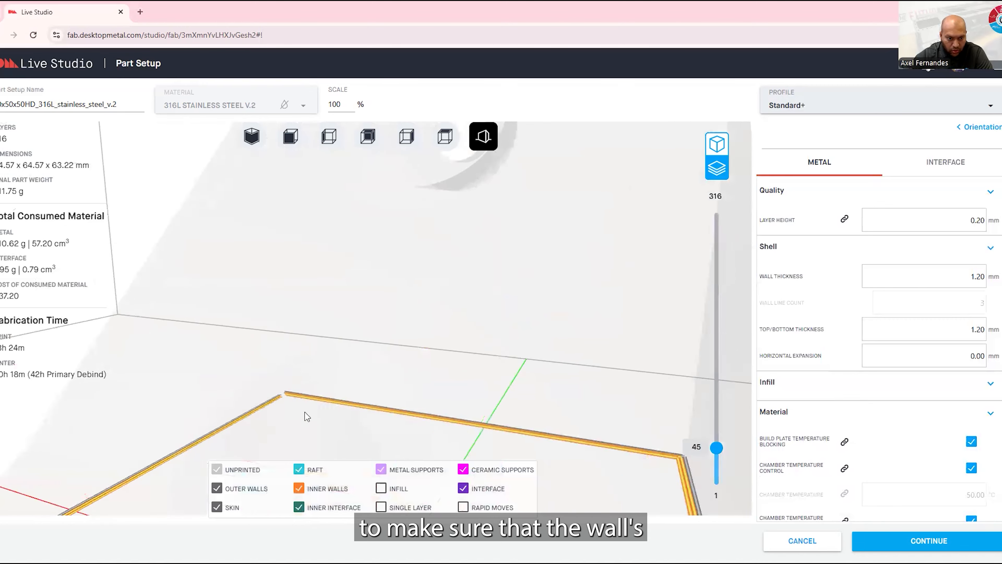
pyautogui.scroll(-5, 299, 418)
pyautogui.scroll(-5, 291, 425)
pyautogui.click(385, 489)
# Preview the slices up to layer 151 and examine the infill pattern inside the bracket
pyautogui.moveTo(358, 316); pyautogui.dragTo(389, 343)
pyautogui.moveTo(716, 447); pyautogui.dragTo(716, 356)
pyautogui.scroll(8, 404, 401)
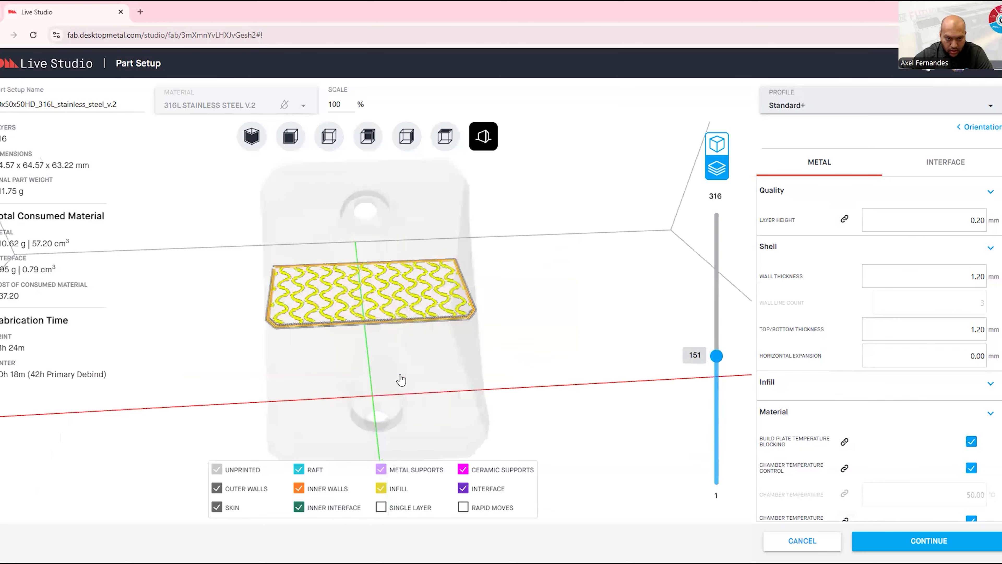
pyautogui.scroll(-5, 409, 403)
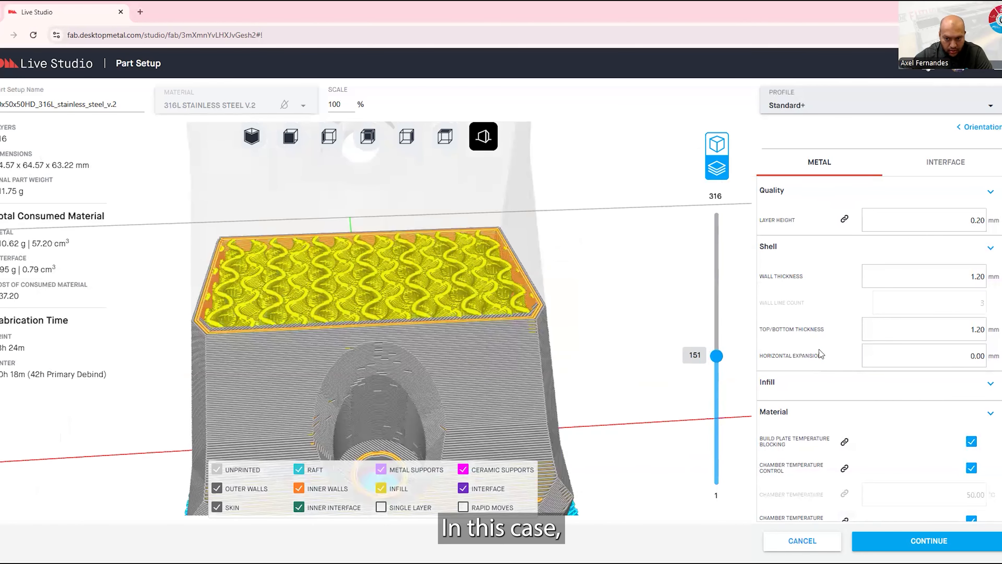
# Preview the slices up to layer 233 and toggle the metal supports off and on to inspect the upper hole
pyautogui.moveTo(717, 355); pyautogui.dragTo(726, 289)
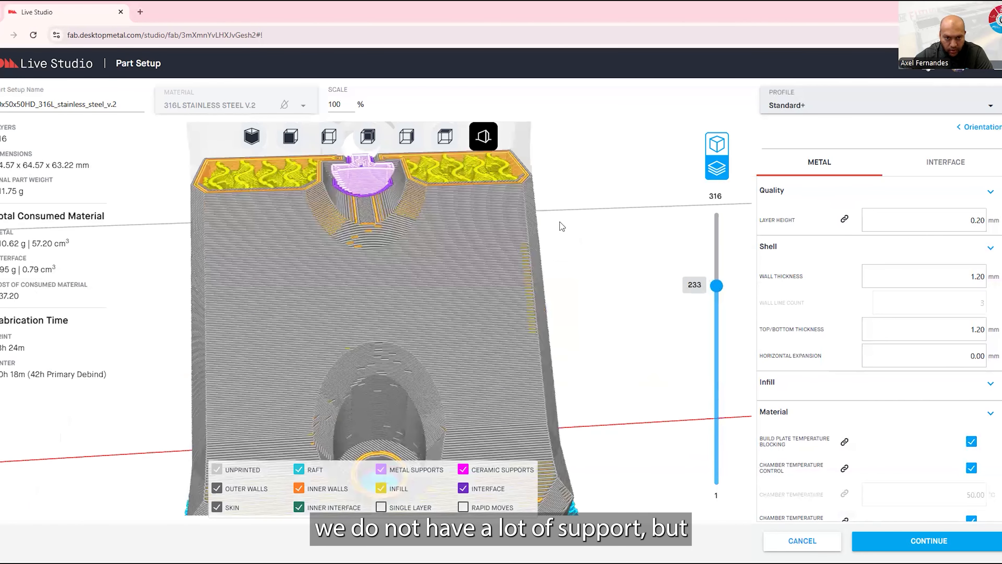
pyautogui.scroll(-5, 357, 172)
pyautogui.moveTo(368, 196); pyautogui.dragTo(321, 248)
pyautogui.scroll(5, 320, 237)
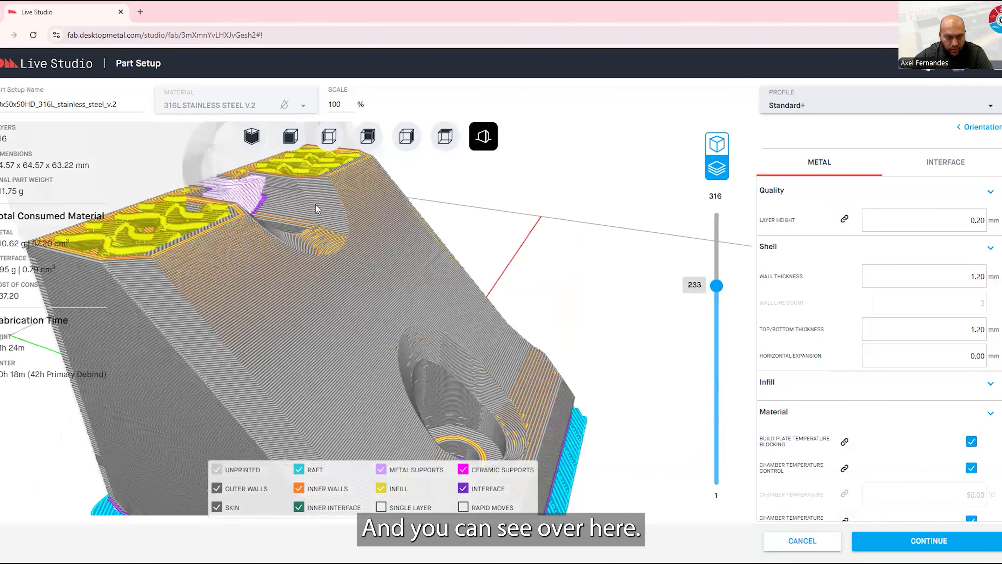
pyautogui.click(366, 137)
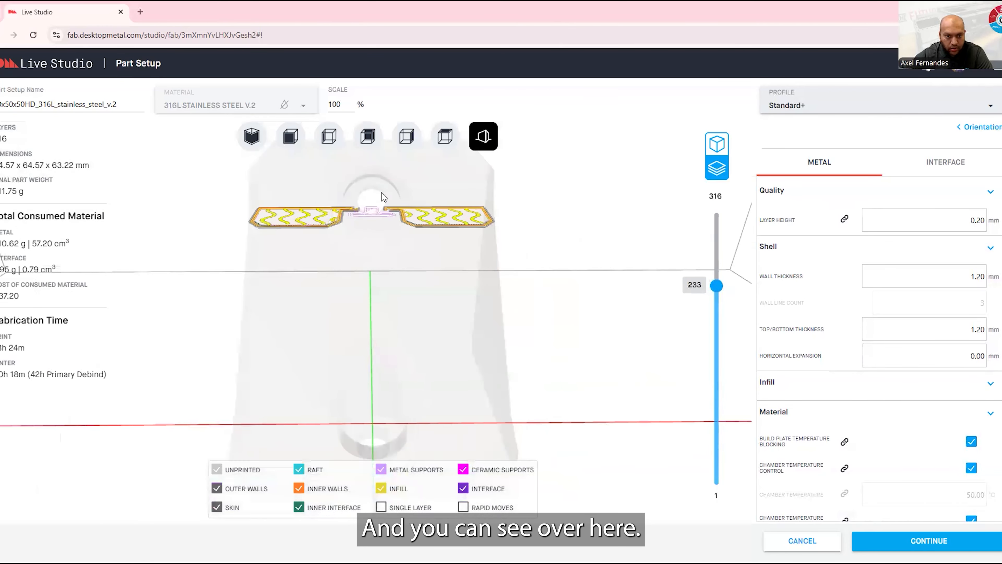
pyautogui.click(382, 471)
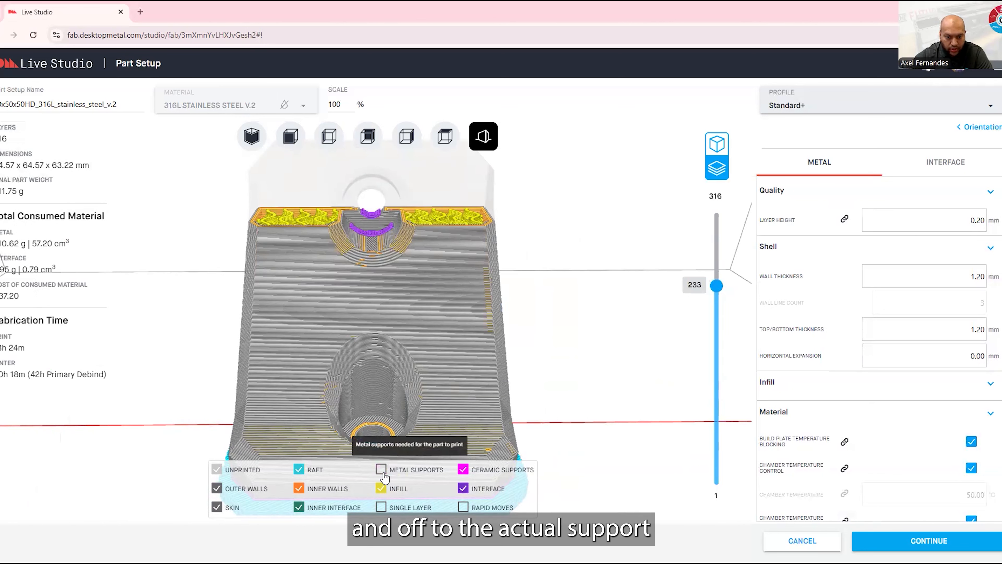
pyautogui.click(382, 471)
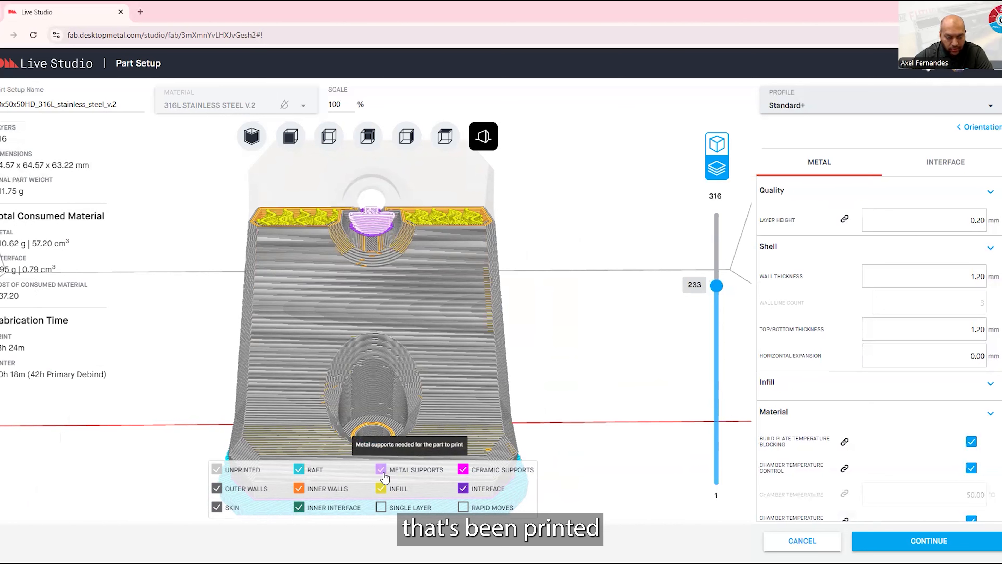
# Preview all slices up to layer 316 and inspect the complete bracket from different angles
pyautogui.scroll(5, 376, 216)
pyautogui.scroll(-6, 376, 216)
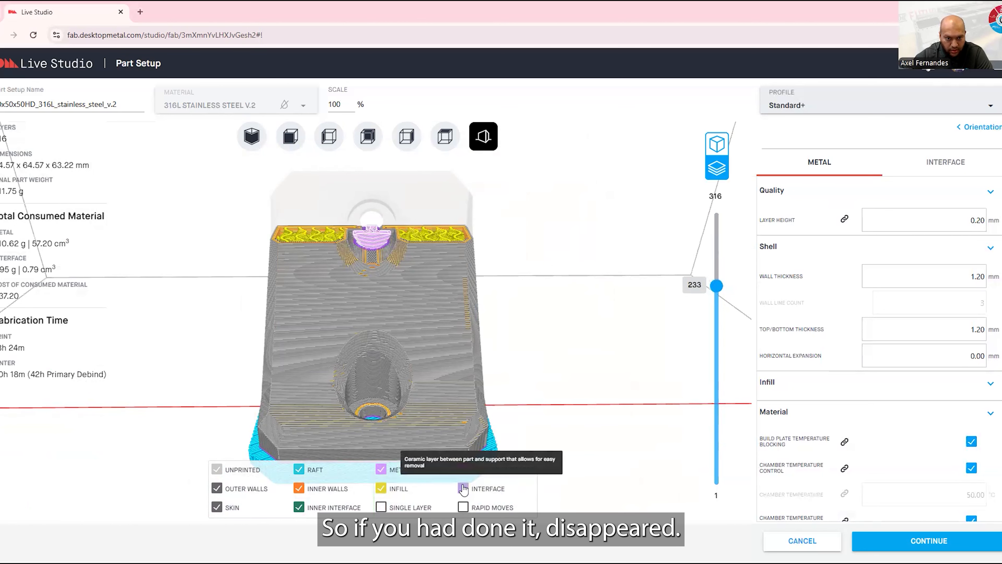
pyautogui.moveTo(715, 284); pyautogui.dragTo(717, 214)
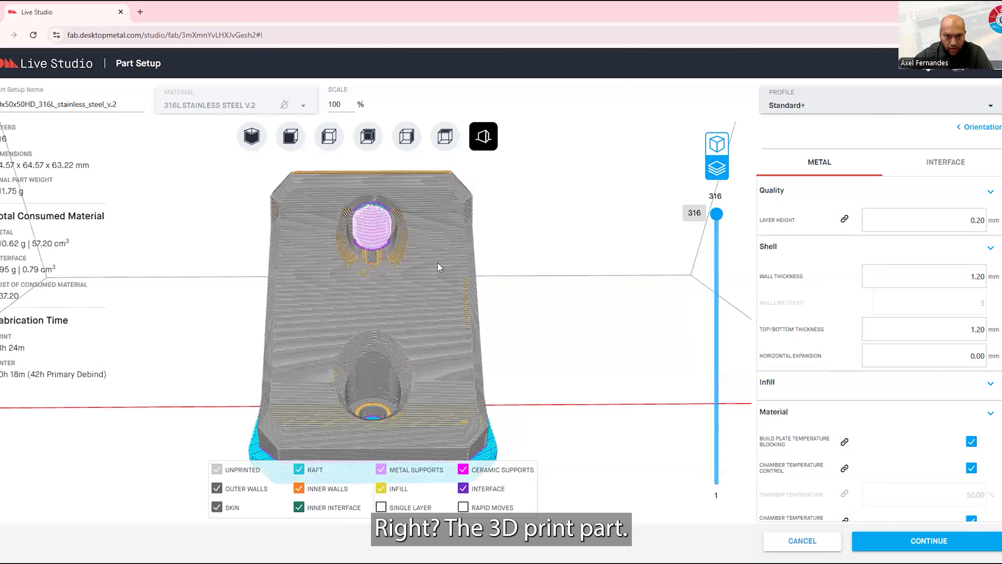
pyautogui.scroll(-5, 469, 281)
pyautogui.moveTo(468, 281); pyautogui.dragTo(304, 280)
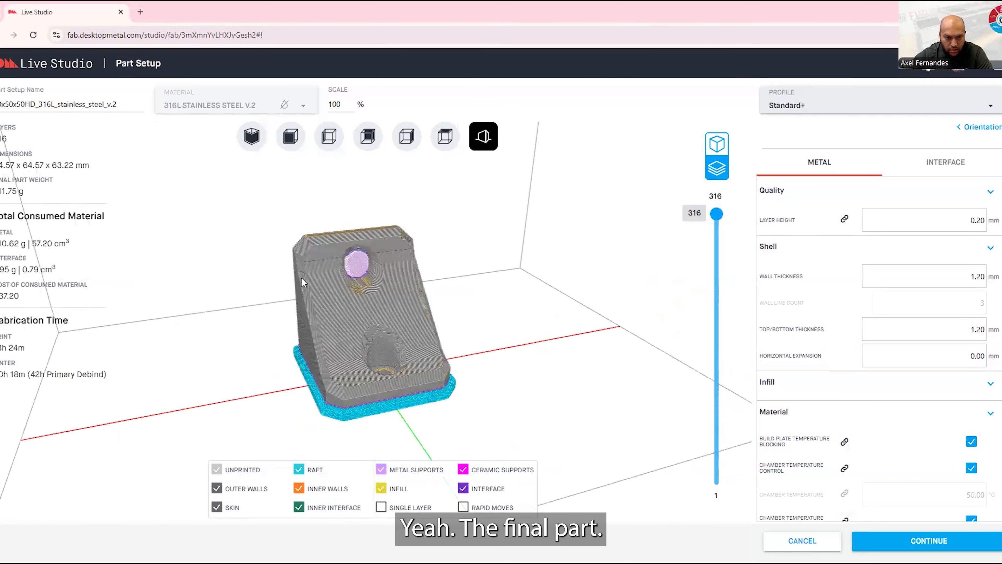
pyautogui.moveTo(454, 313)
pyautogui.mouseDown()
pyautogui.moveTo(414, 255)
pyautogui.moveTo(415, 322)
pyautogui.mouseUp()
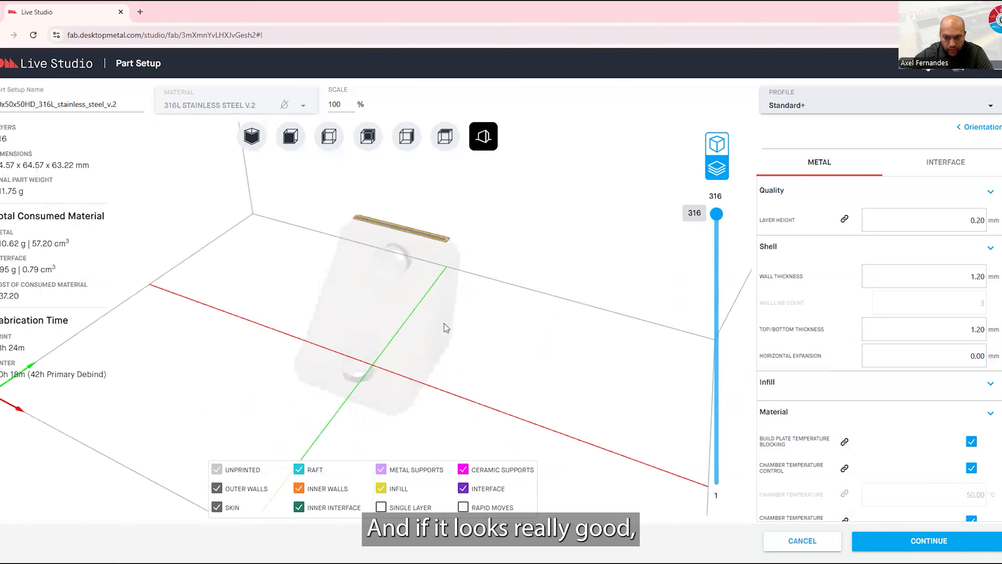
# Accept the part setup and inspect the bracket's placement on the build platform
pyautogui.click(951, 544)
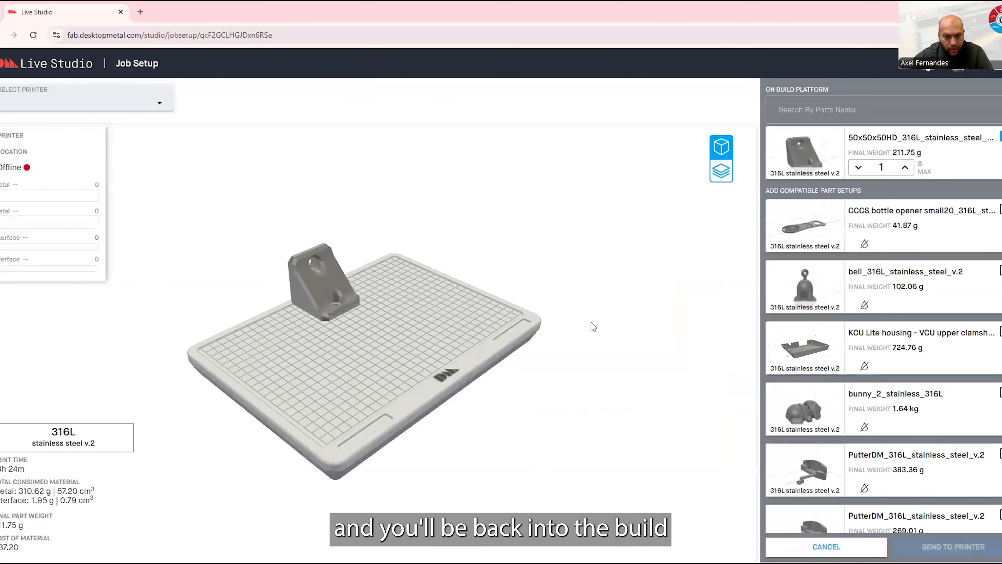
pyautogui.moveTo(576, 287); pyautogui.dragTo(187, 273)
pyautogui.moveTo(466, 258); pyautogui.dragTo(512, 253)
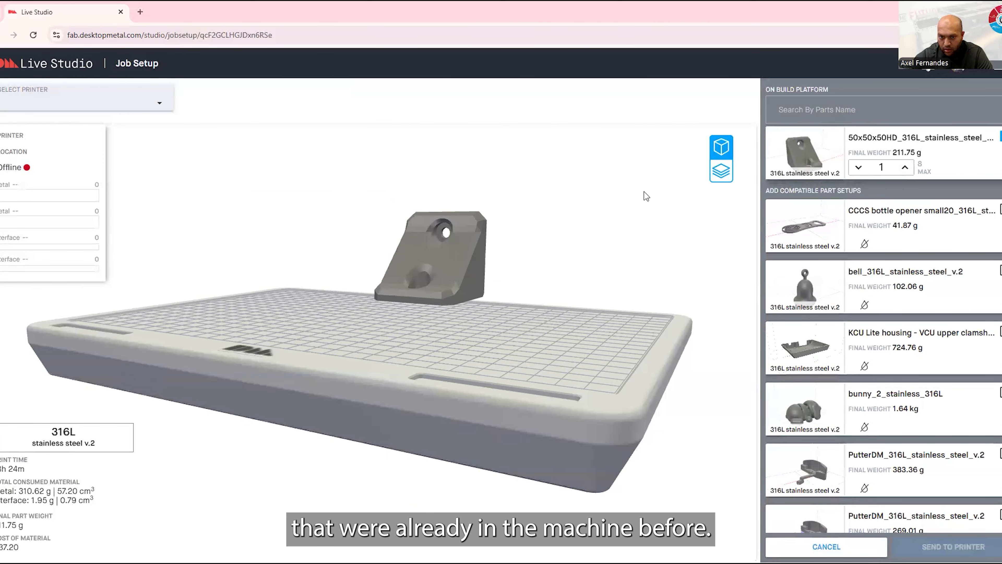
pyautogui.moveTo(644, 195); pyautogui.dragTo(582, 204)
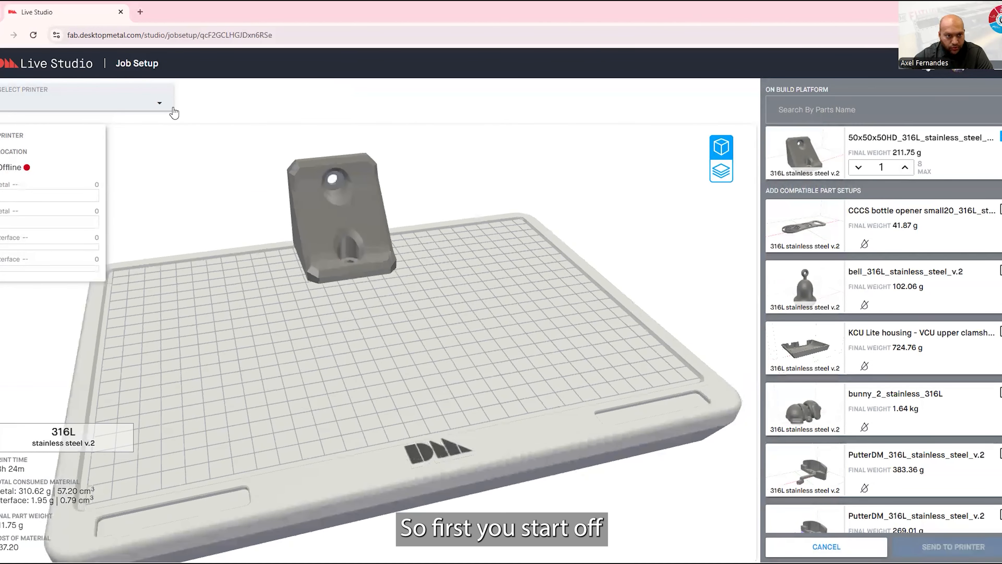
# Assign the job to the printer Tom and check the bracket on its build platform
pyautogui.click(162, 105)
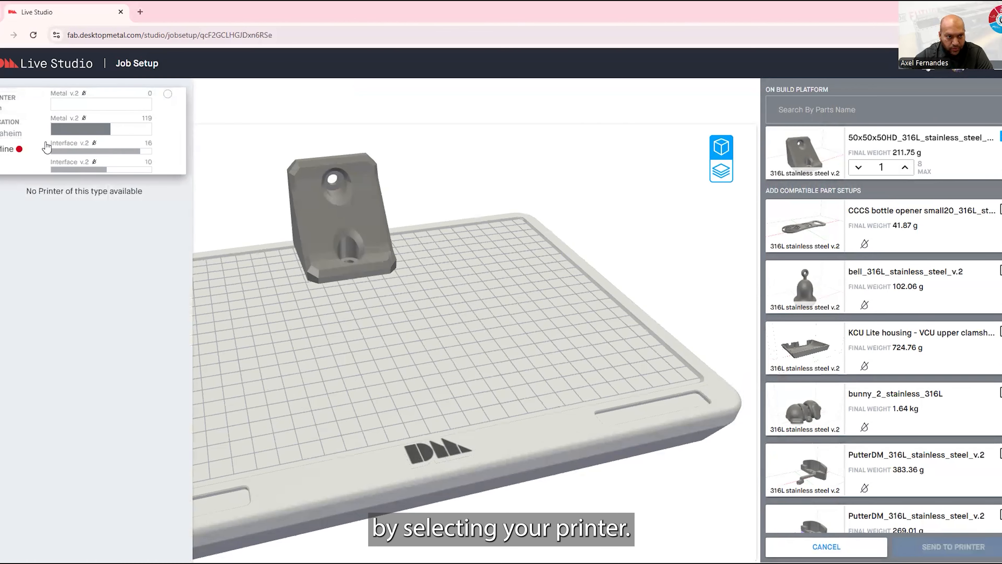
pyautogui.click(32, 154)
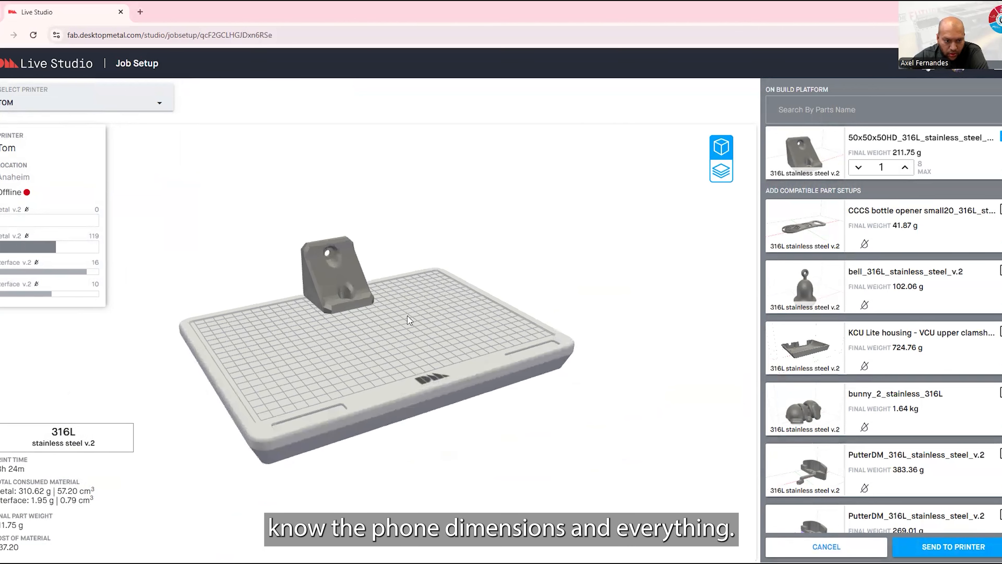
pyautogui.moveTo(430, 285); pyautogui.dragTo(379, 343)
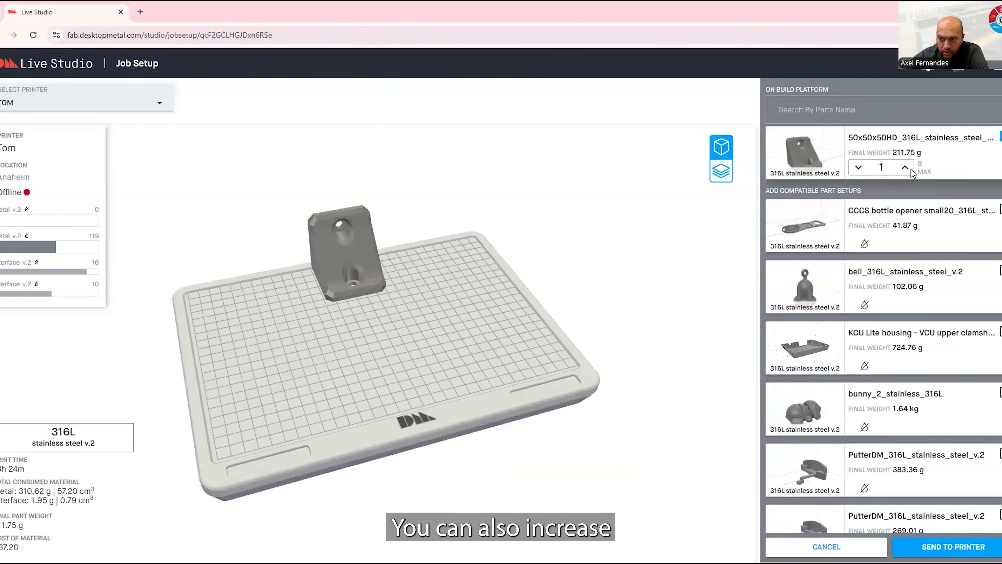
# Increase the bracket quantity on the build platform to 5
pyautogui.click(905, 168)
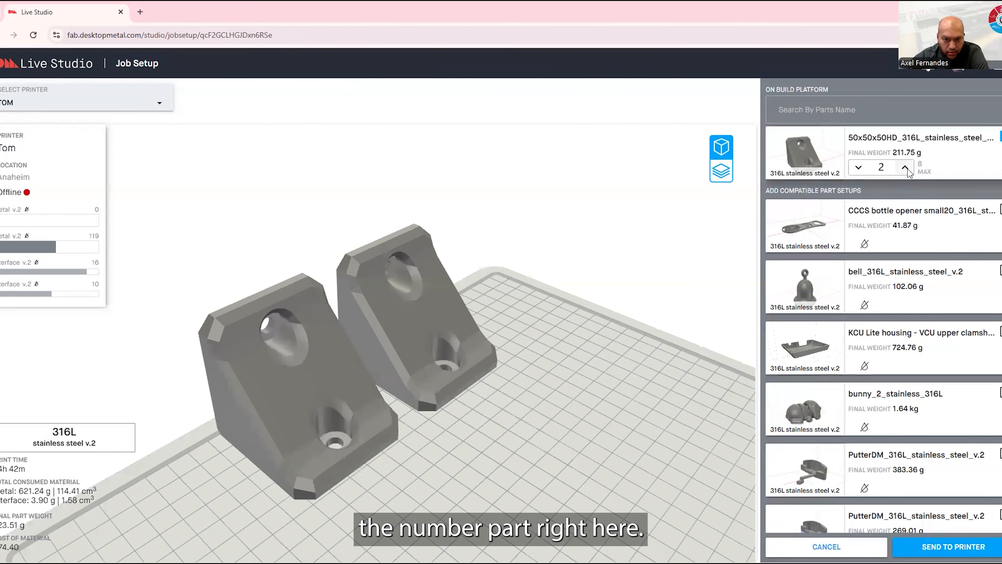
pyautogui.click(906, 168)
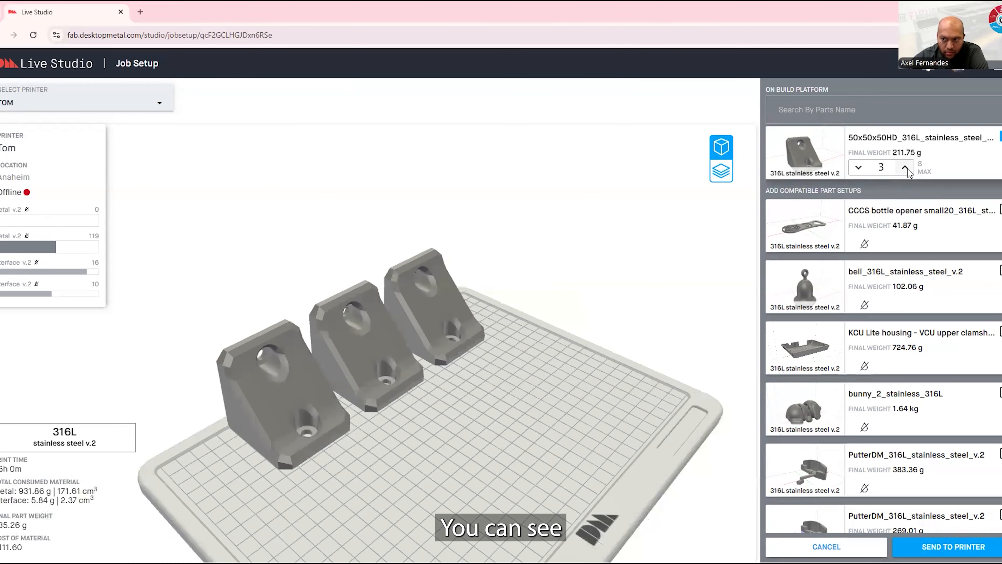
pyautogui.click(906, 168)
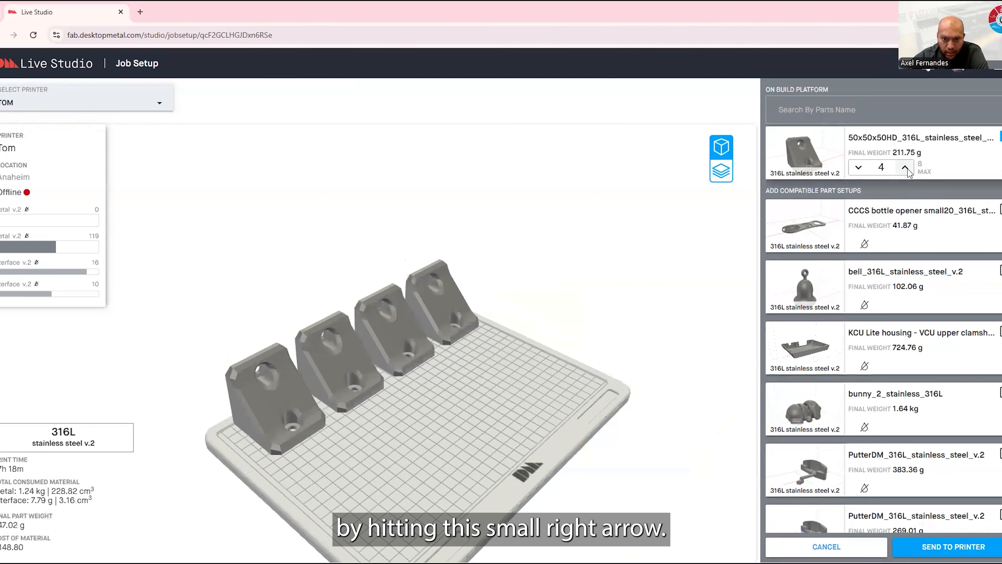
pyautogui.click(906, 168)
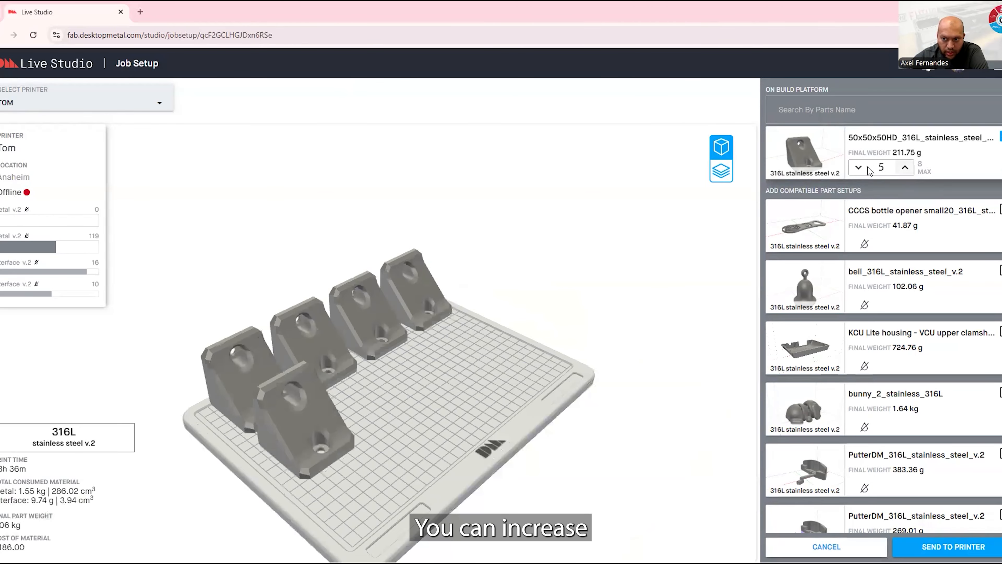
# Reduce the bracket quantity on the build platform to 1
pyautogui.click(860, 168)
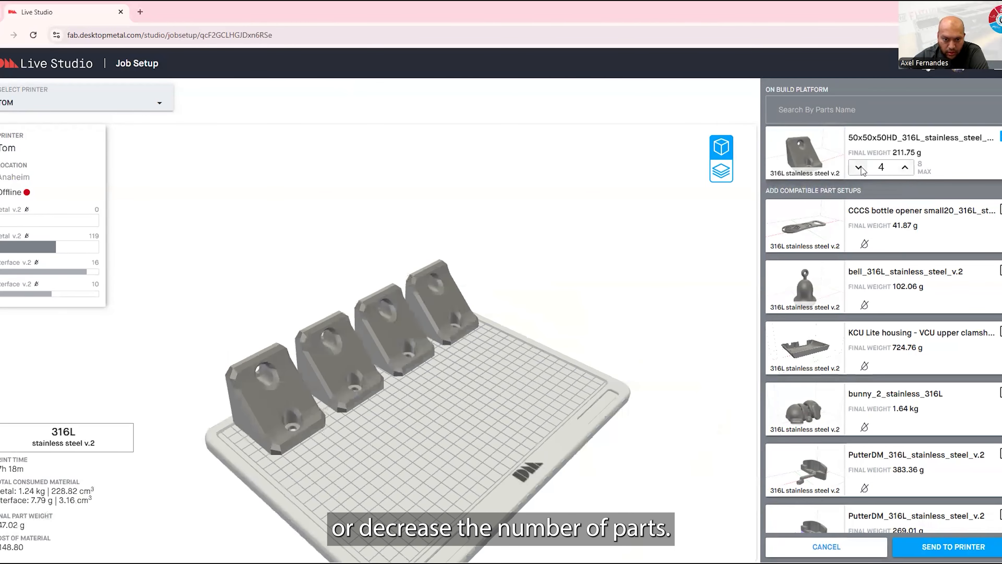
pyautogui.click(859, 168)
pyautogui.click(860, 168)
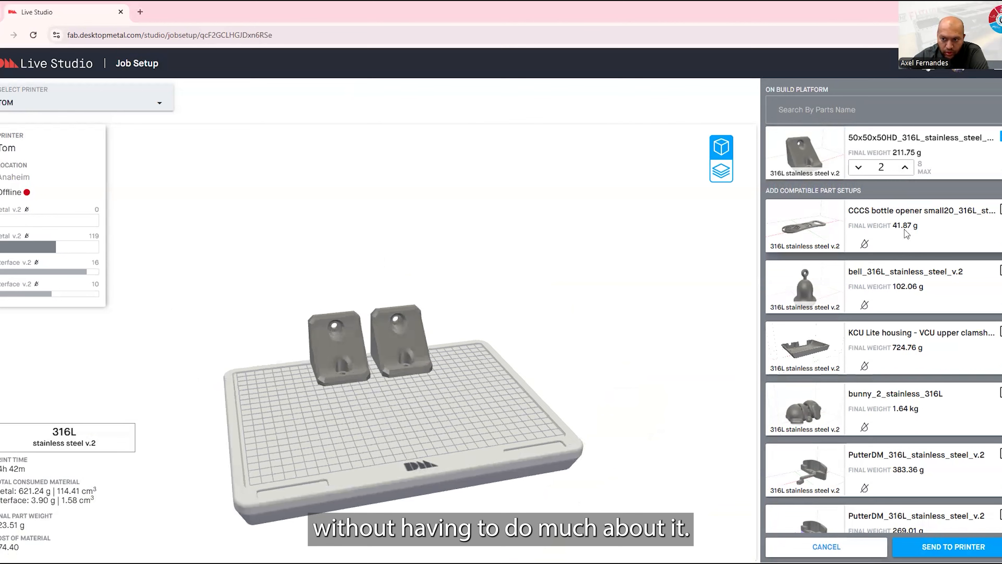
pyautogui.click(859, 167)
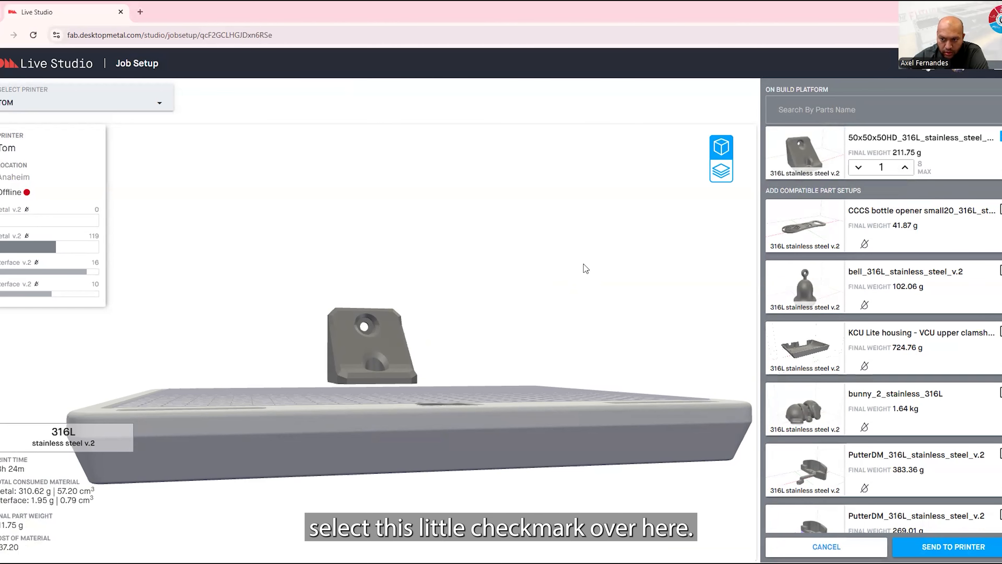
# Add the CCCS bottle opener part setup to the build platform and inspect the resulting layout
pyautogui.scroll(-5, 585, 263)
pyautogui.moveTo(563, 248); pyautogui.dragTo(563, 294)
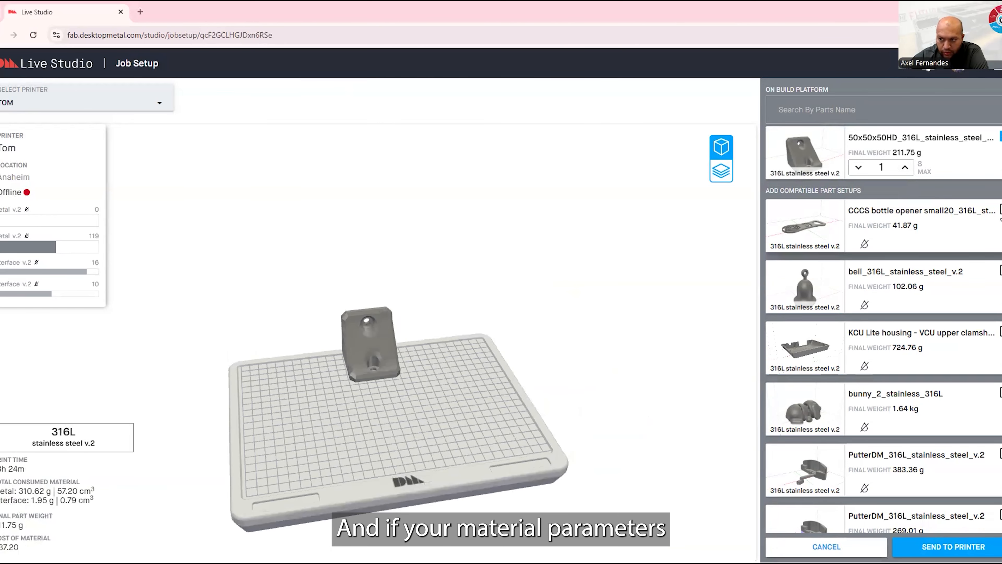
pyautogui.click(1001, 212)
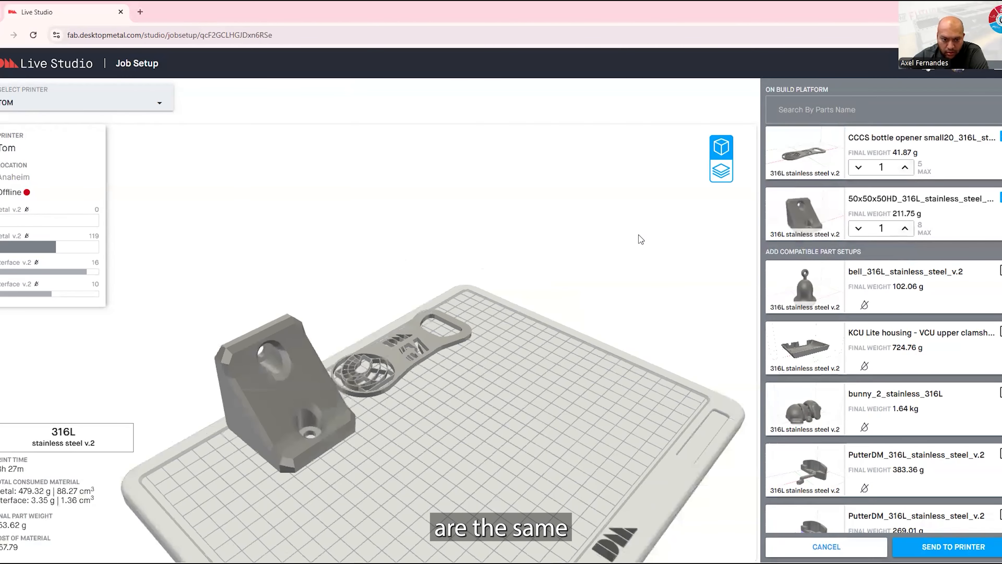
pyautogui.moveTo(642, 240); pyautogui.dragTo(559, 331)
pyautogui.moveTo(576, 286); pyautogui.dragTo(436, 367)
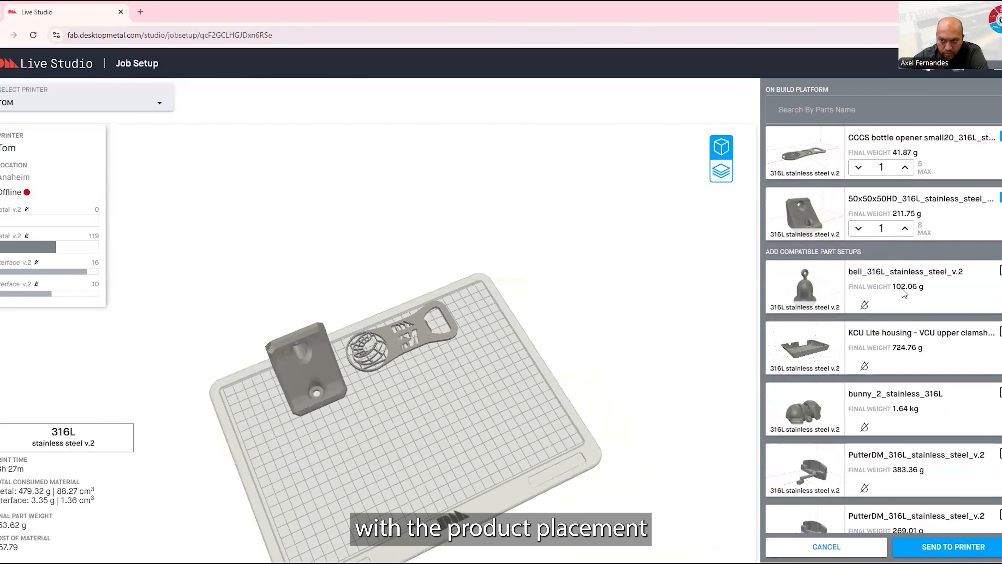
# Try to lower the bottle opener's quantity to zero and remove the opener from the build platform
pyautogui.click(860, 168)
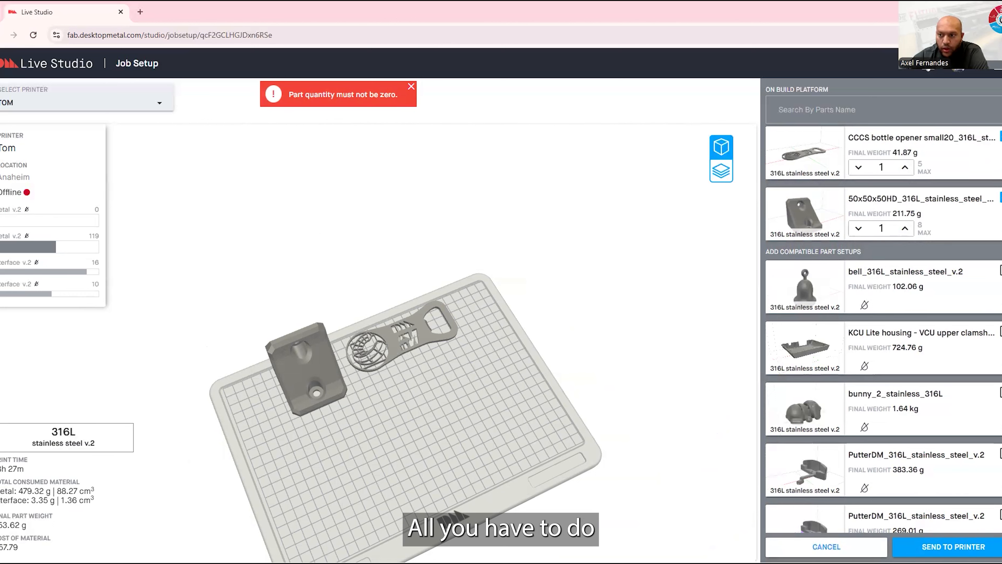
pyautogui.click(411, 86)
pyautogui.click(1001, 136)
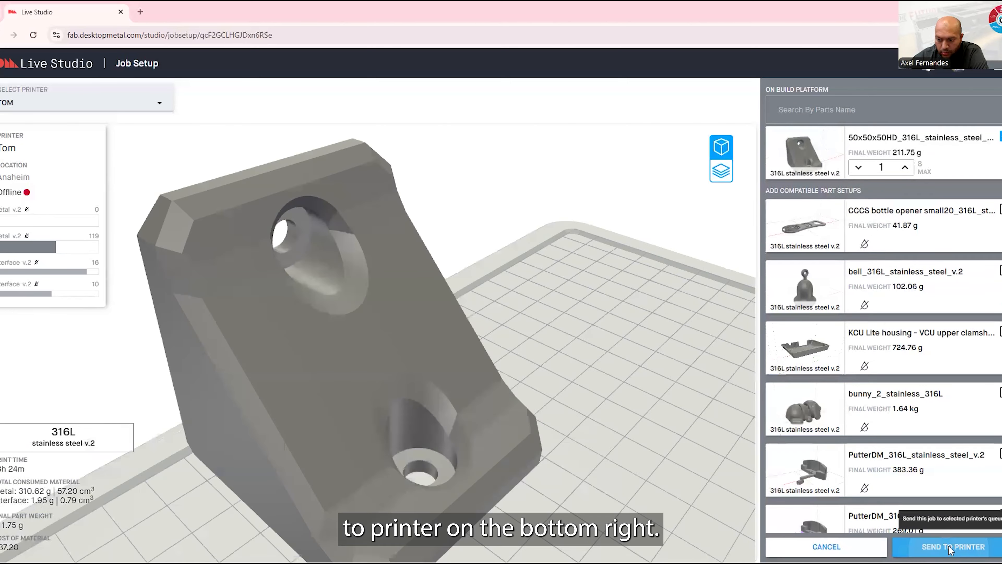
# Send the bracket job to the selected printer's queue
pyautogui.click(949, 548)
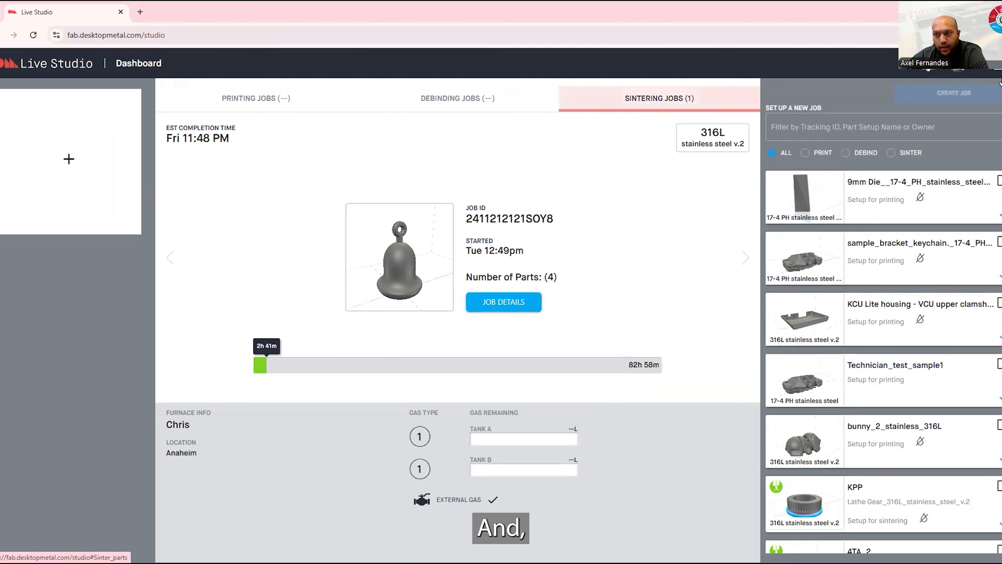
pyautogui.click(997, 74)
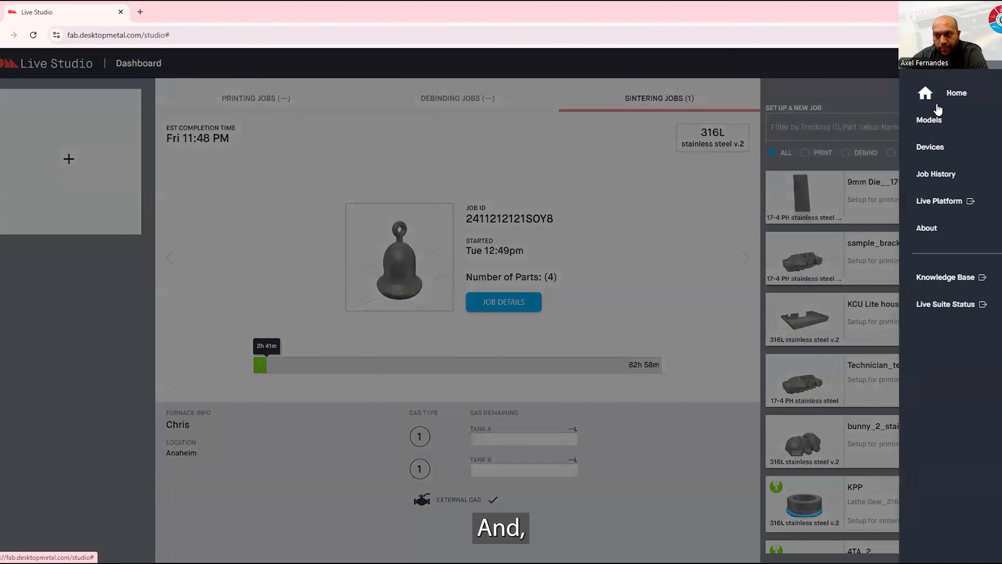
pyautogui.click(781, 126)
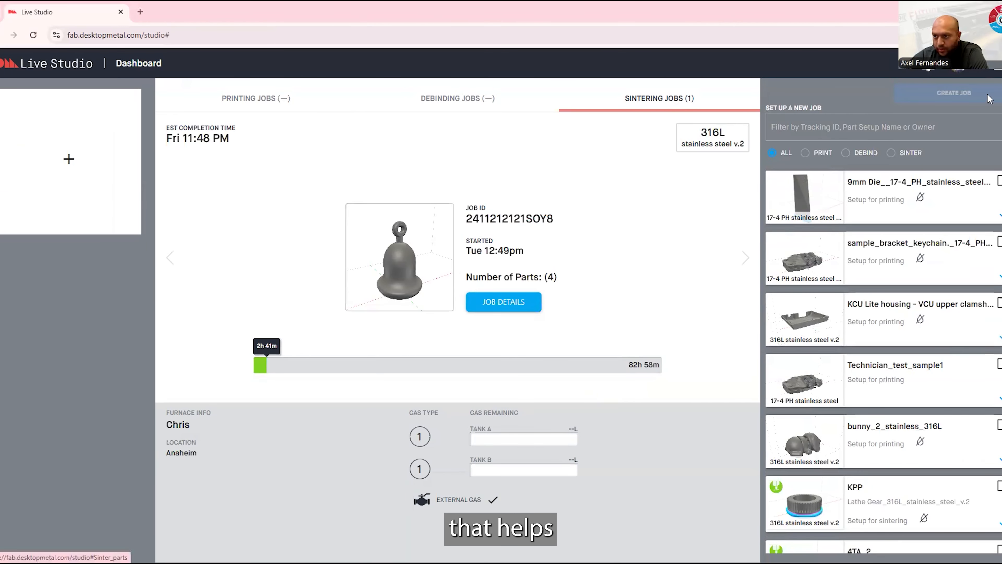
# Browse the stored part models and view the registered printer and furnace devices
pyautogui.click(1001, 66)
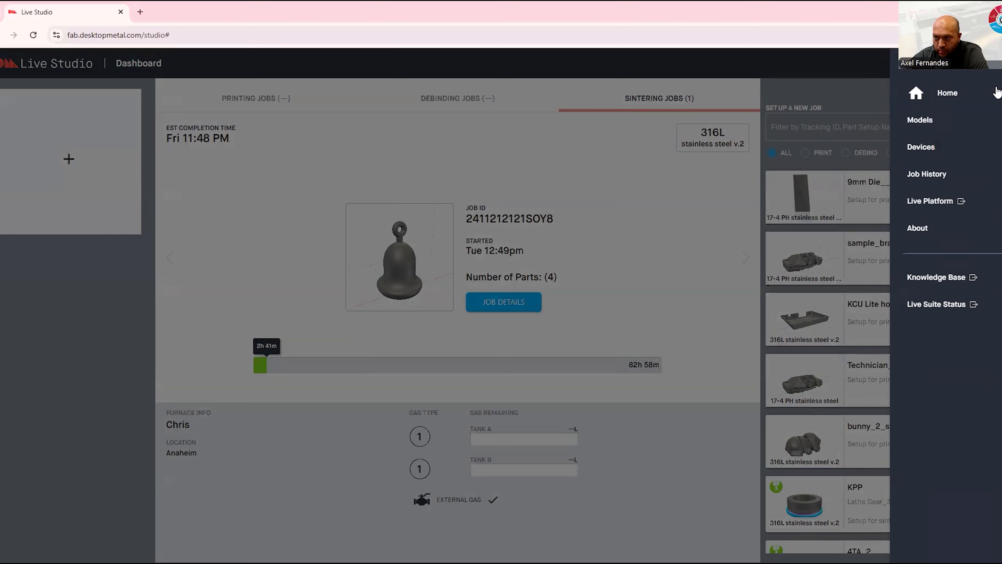
pyautogui.click(929, 121)
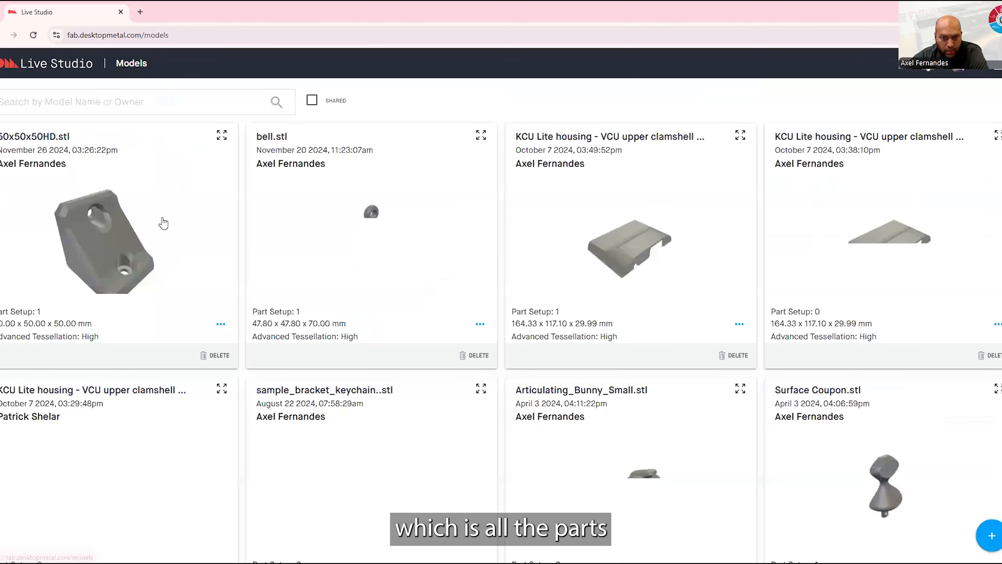
pyautogui.scroll(-3, 164, 222)
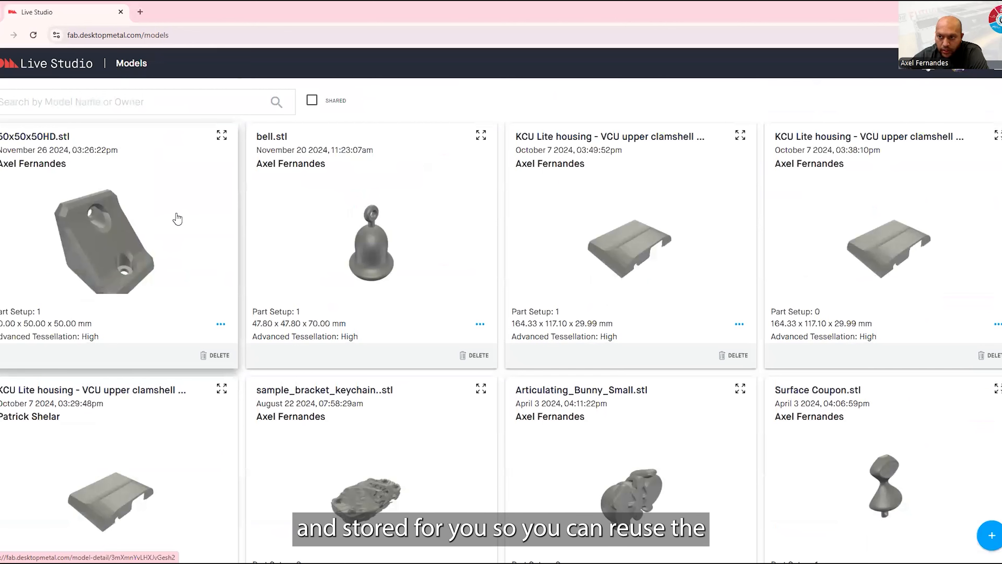
pyautogui.click(1000, 72)
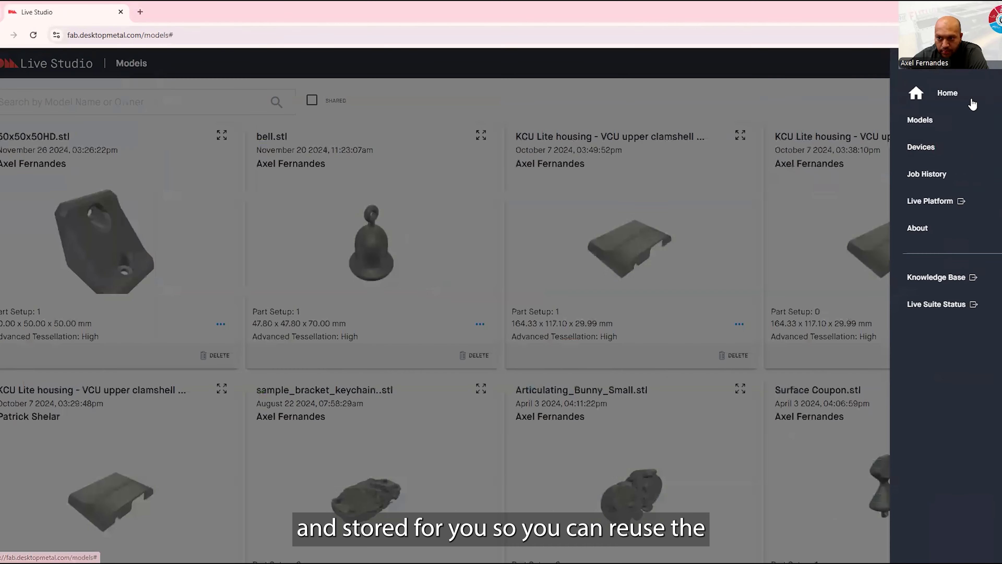
pyautogui.click(920, 150)
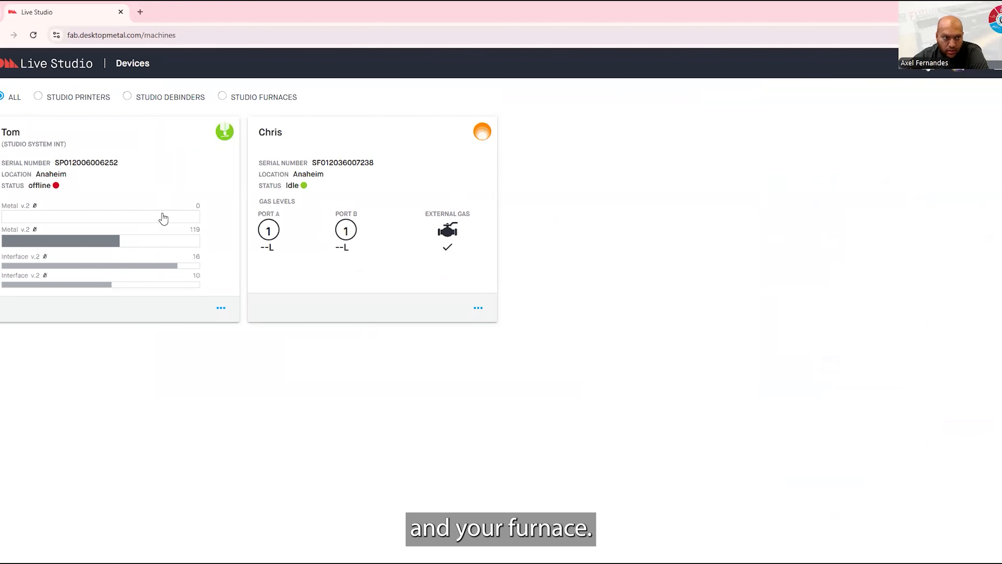
# Review the job history for the debinder, the furnace and the printer
pyautogui.click(1000, 70)
pyautogui.click(942, 179)
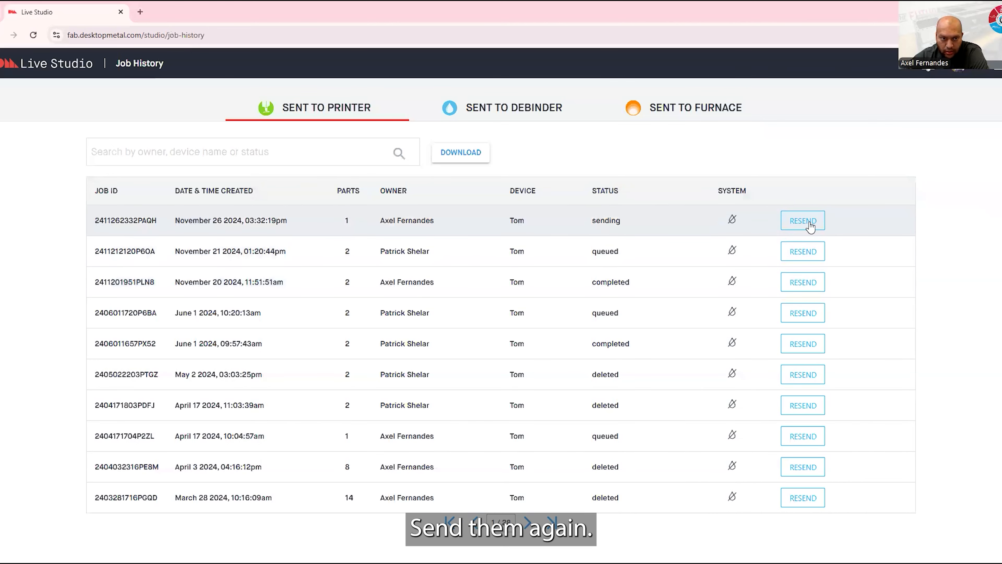
pyautogui.click(465, 113)
pyautogui.click(678, 110)
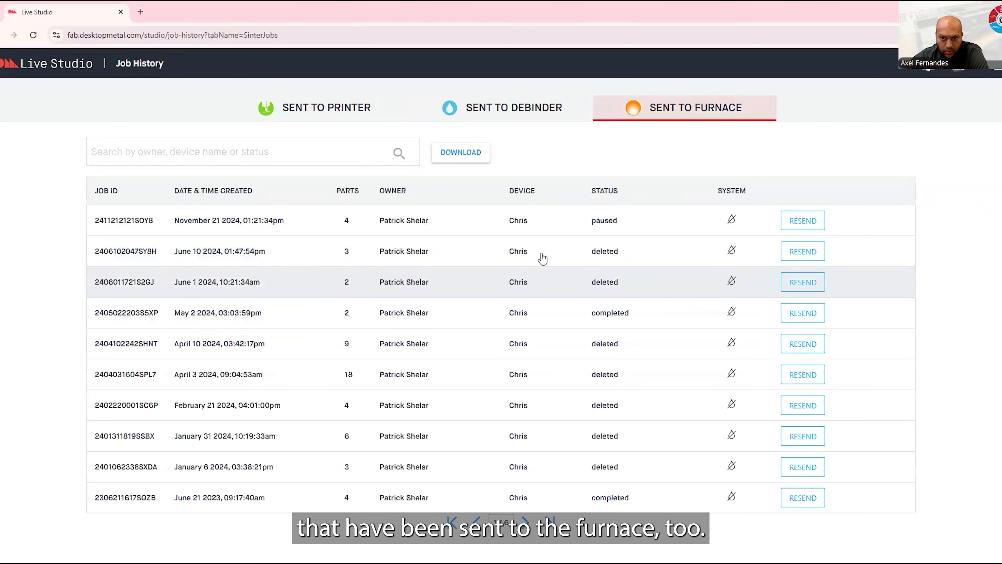
pyautogui.click(308, 107)
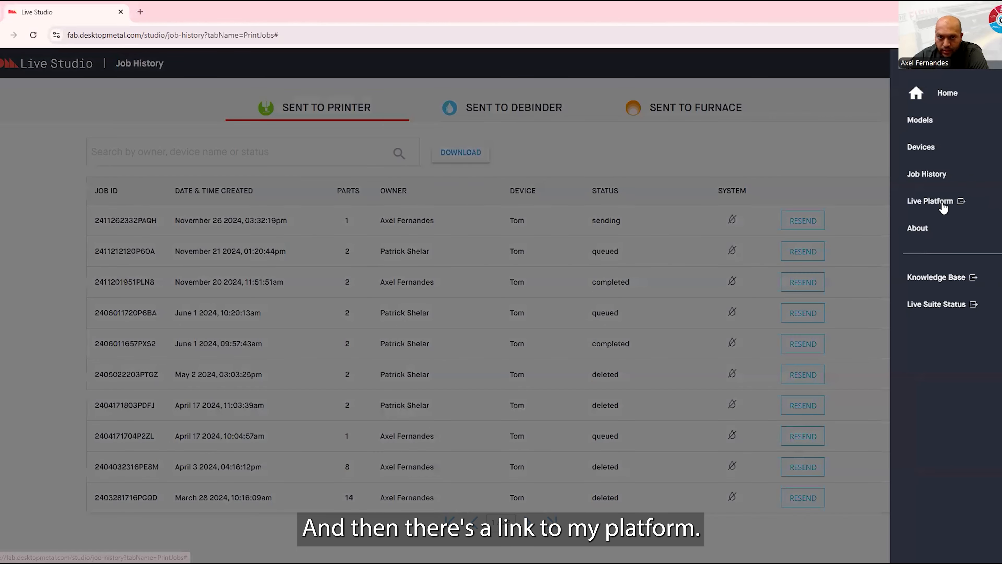
# Look at the Live Platform dashboard in the browser and view Live Studio's About information
pyautogui.click(945, 204)
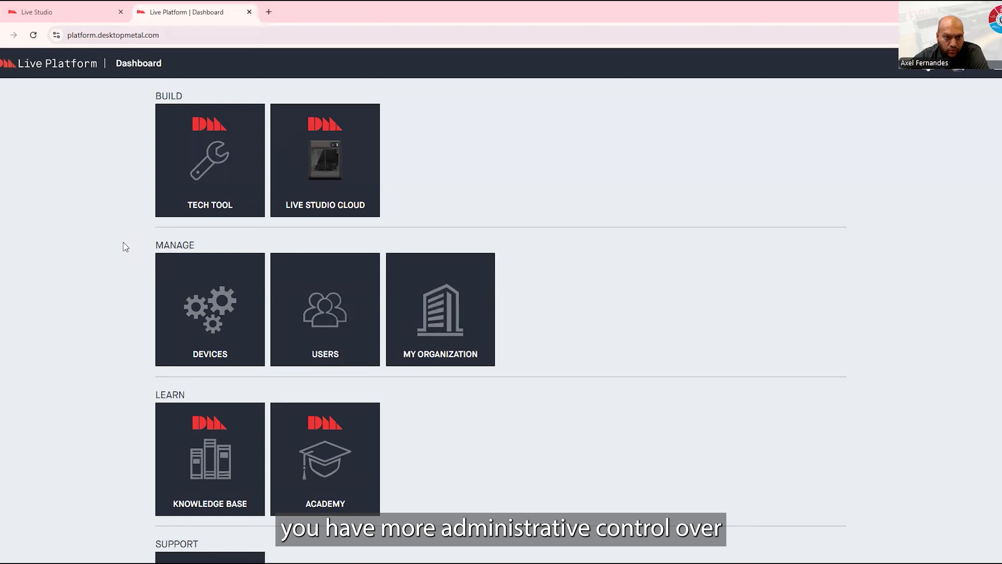
pyautogui.click(65, 13)
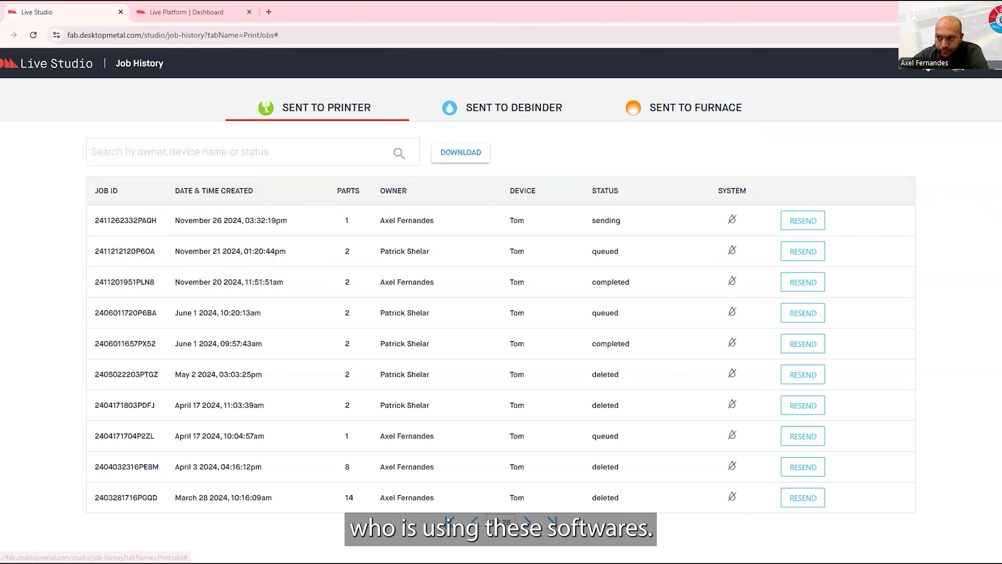
pyautogui.click(999, 65)
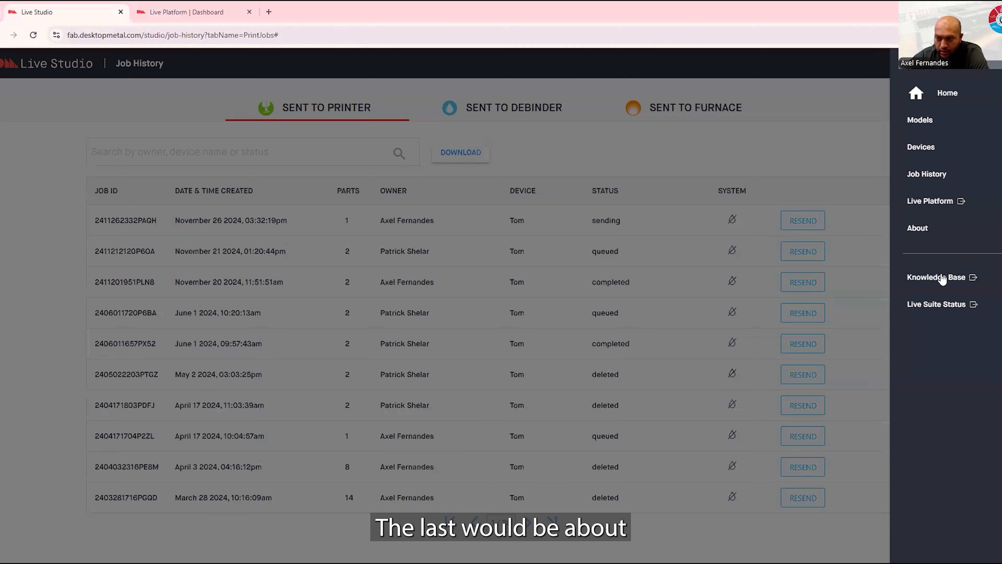
pyautogui.click(938, 232)
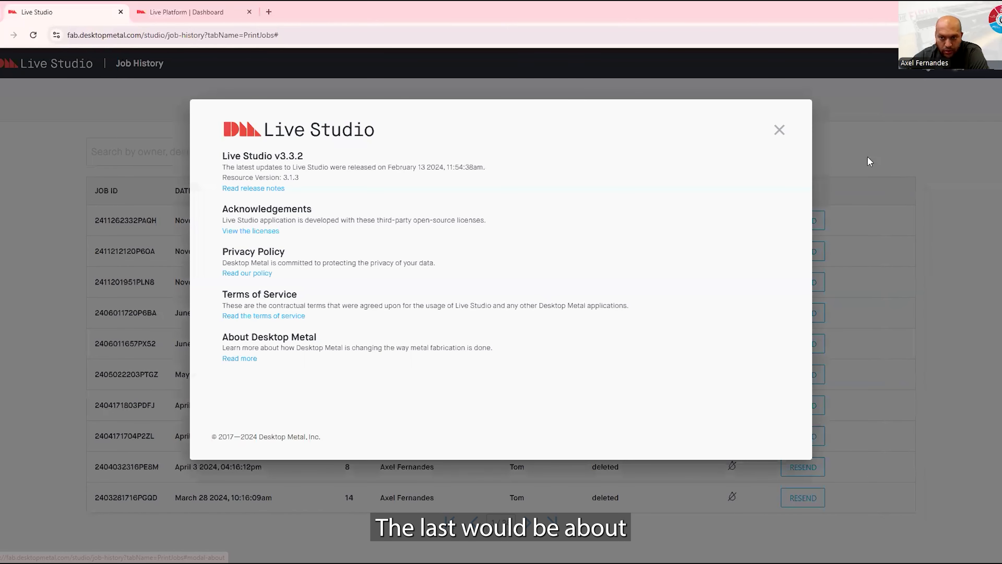
pyautogui.click(780, 131)
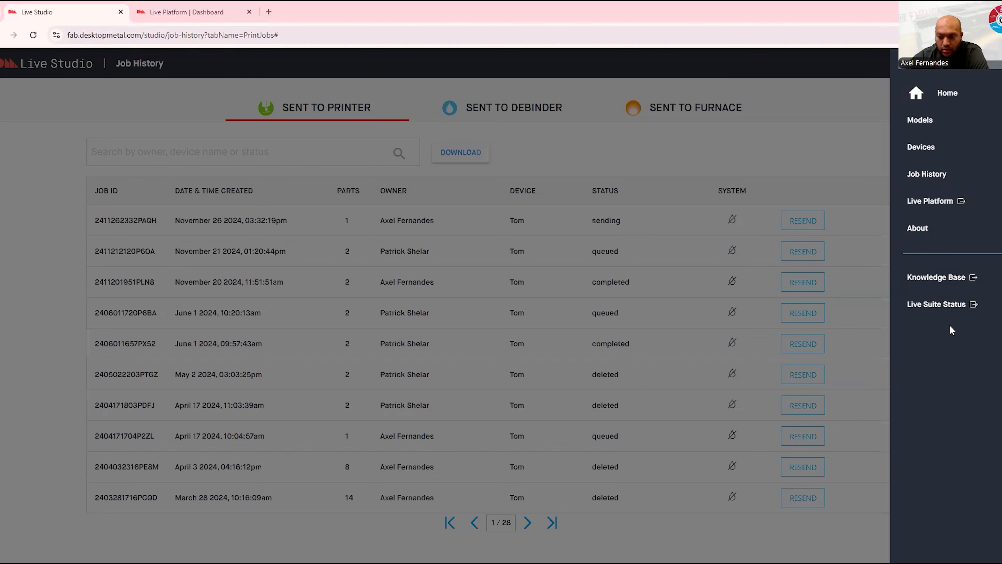
# Check the Live Suite status page, close it, and return to the Live Studio home dashboard
pyautogui.click(932, 311)
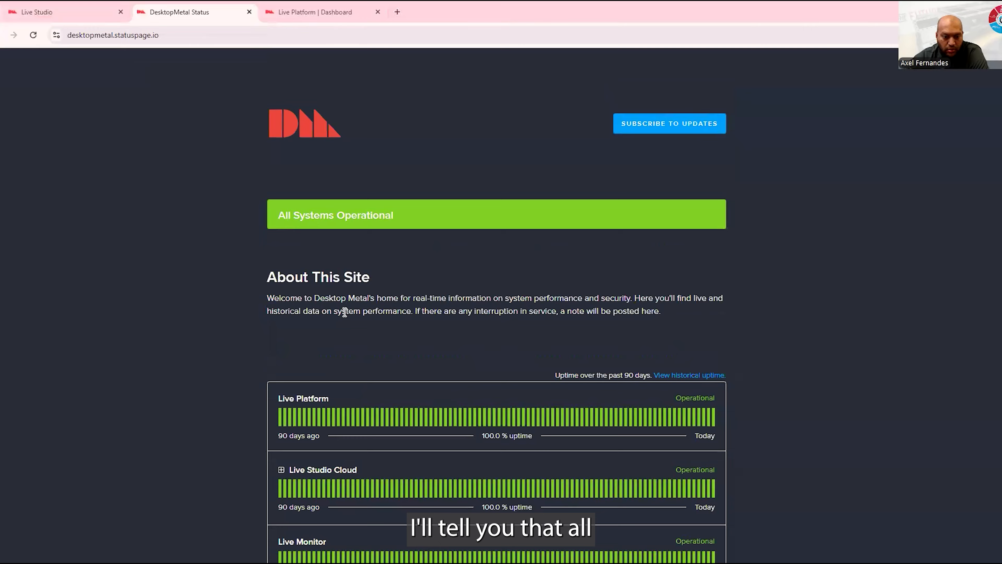
pyautogui.scroll(-4, 302, 343)
pyautogui.scroll(4, 350, 281)
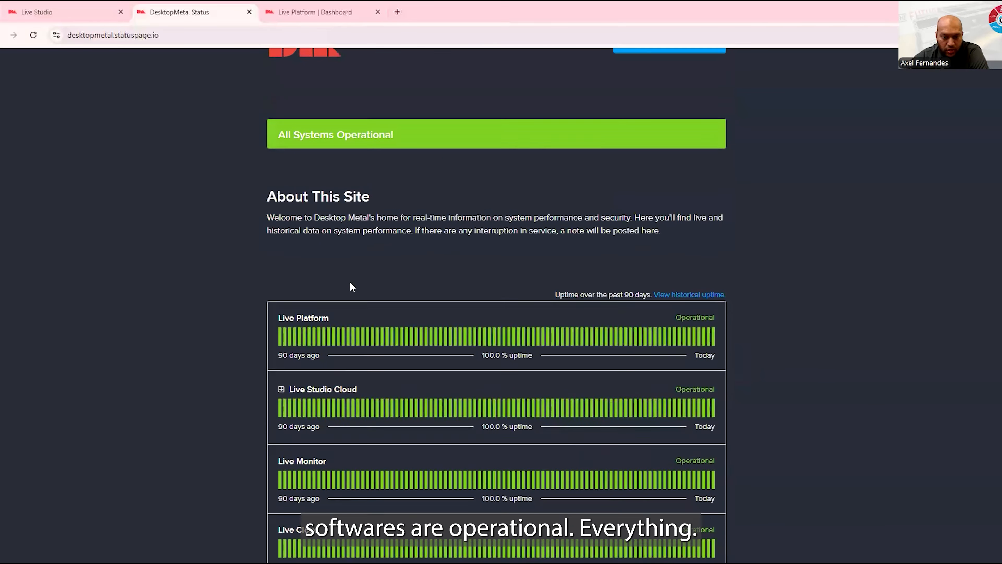
pyautogui.click(250, 13)
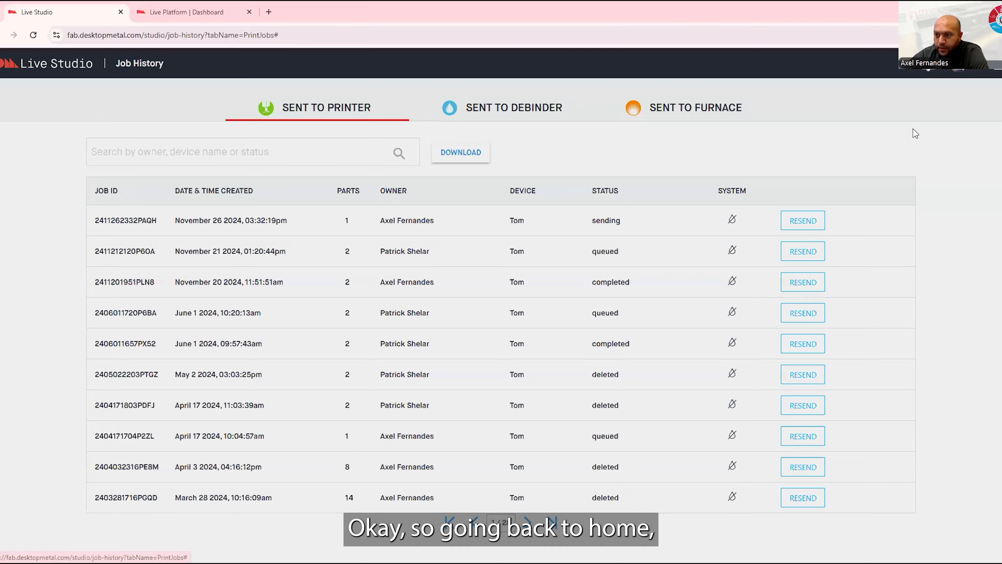
pyautogui.click(916, 133)
pyautogui.click(963, 101)
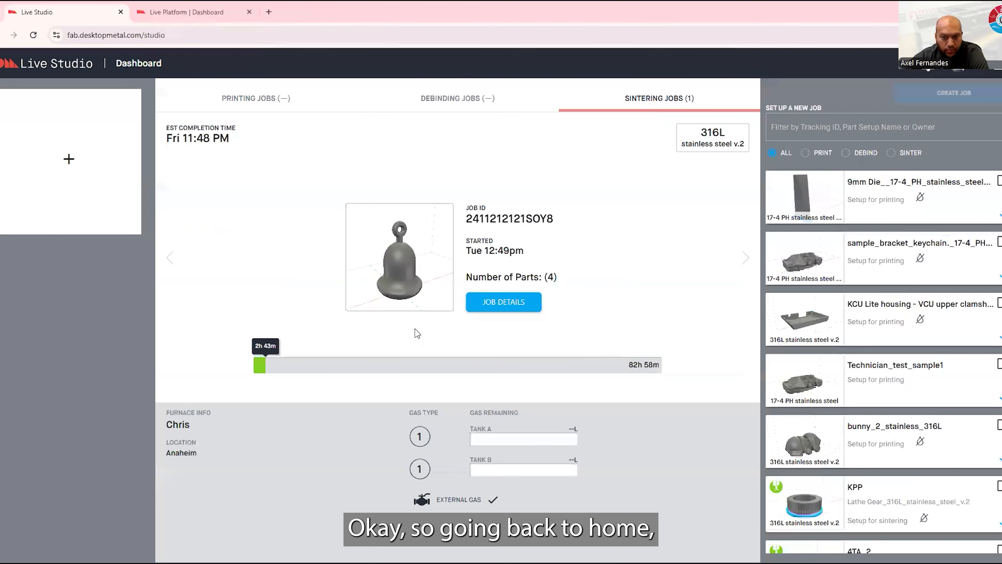